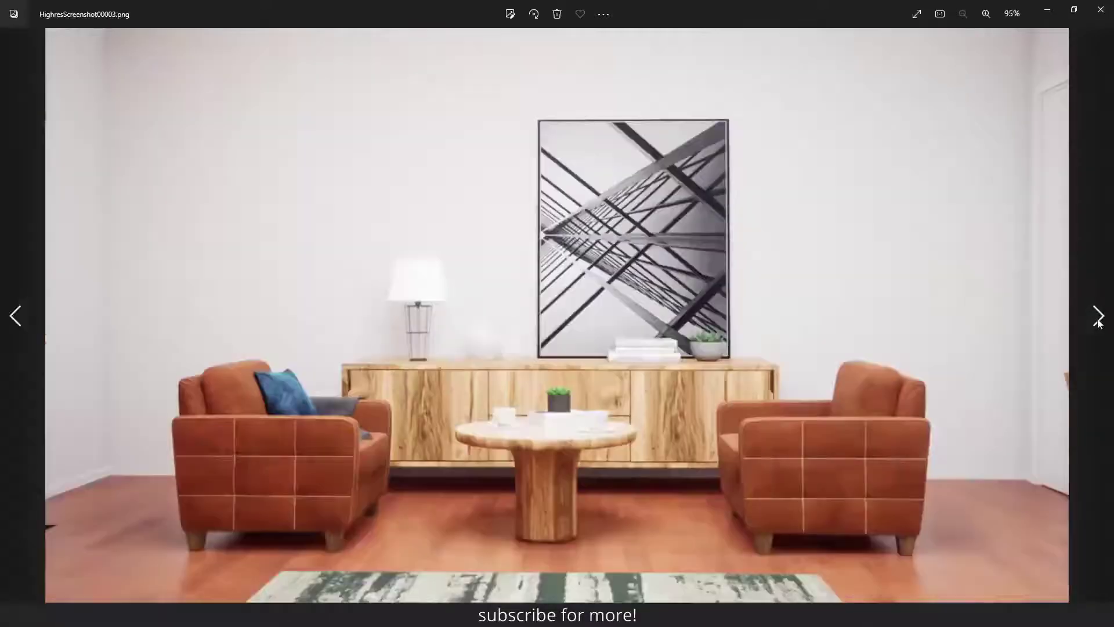
click(1099, 317)
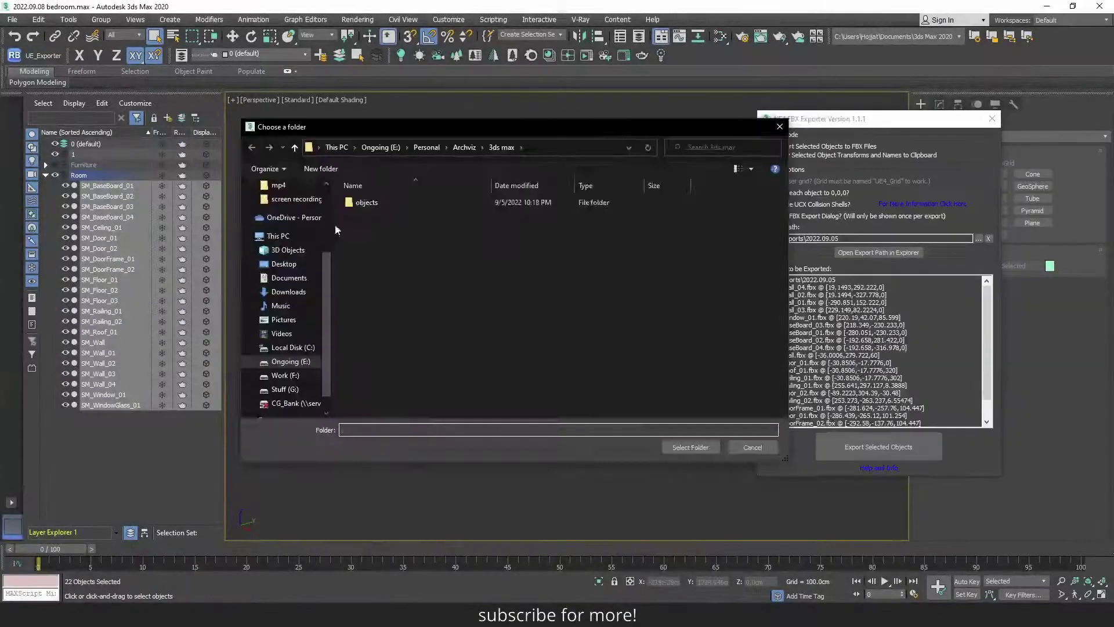
Choose the dated 2022.09.08 folder as the export destination
double_click(365, 201)
click(689, 514)
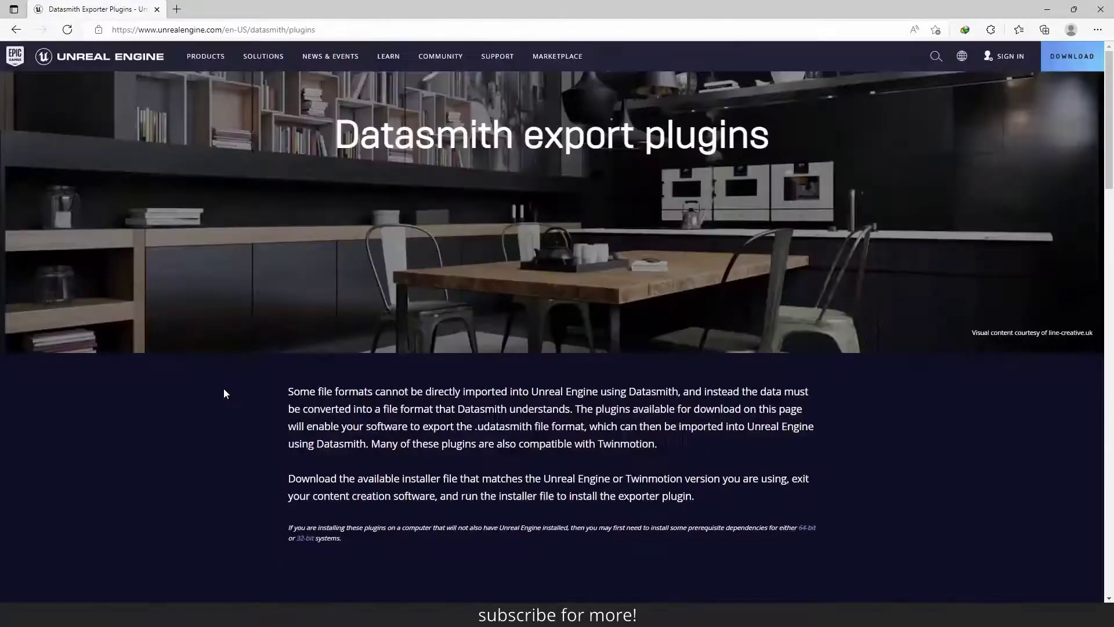
scroll(224, 391, down, 10)
scroll(95, 299, up, 3)
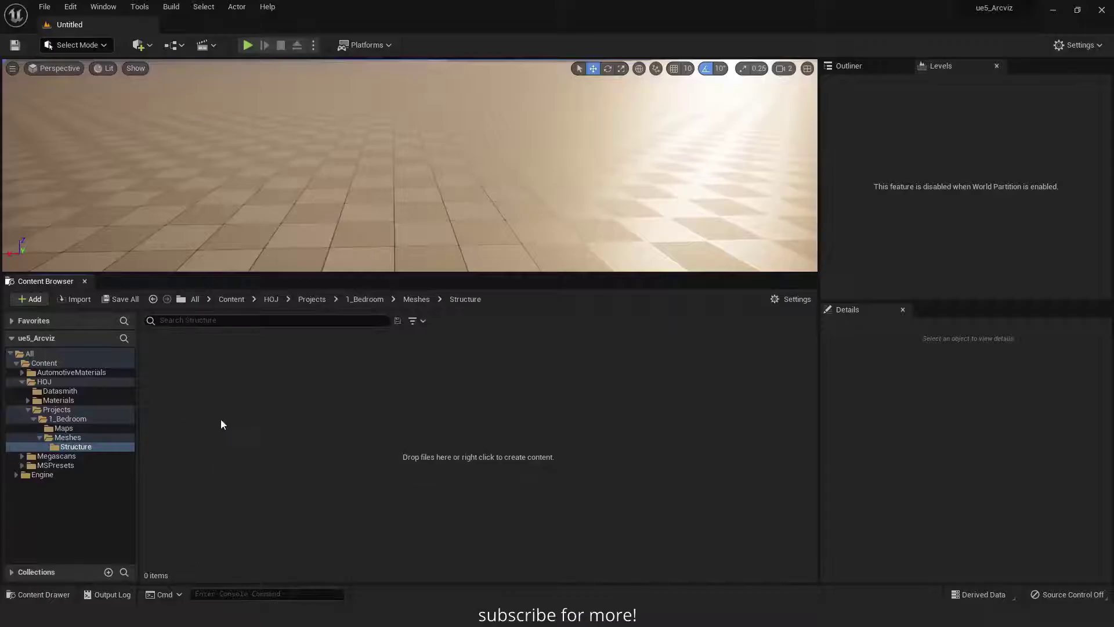
Import all exported FBX meshes into the Structure folder, then select the 96 furniture objects
right_click(284, 437)
key(Escape)
right_click(346, 445)
click(478, 38)
double_click(157, 99)
key(ctrl+a)
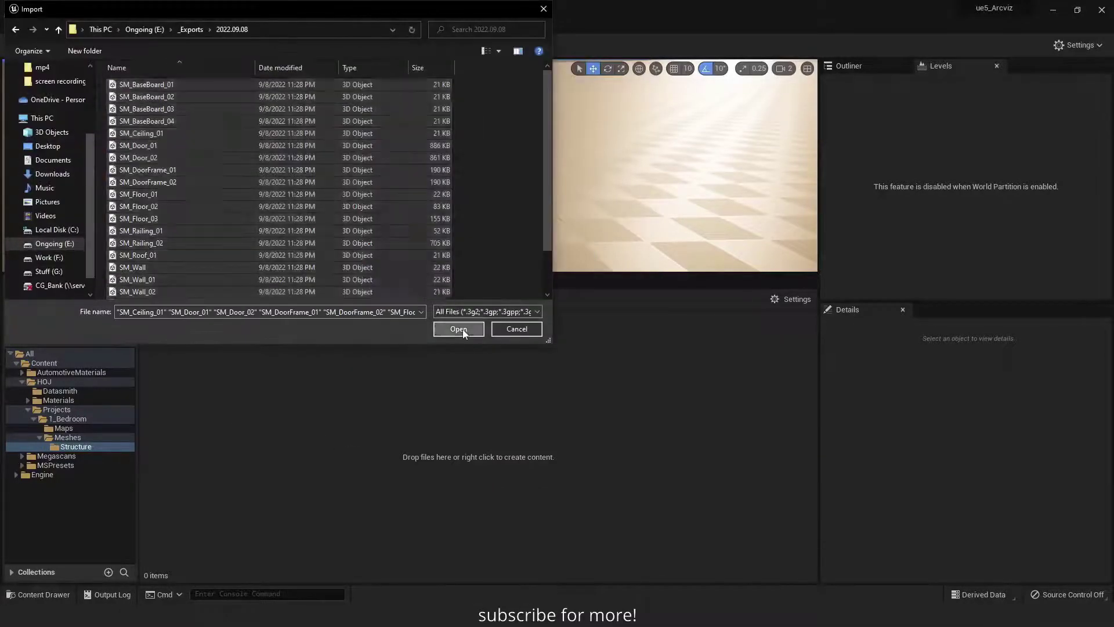
click(458, 326)
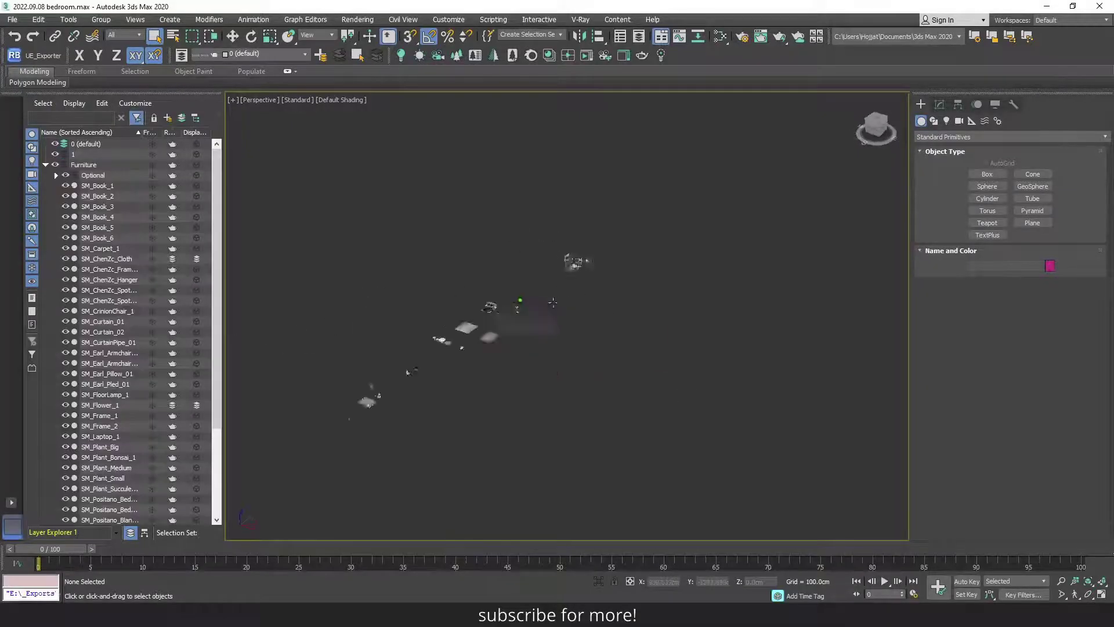
double_click(83, 165)
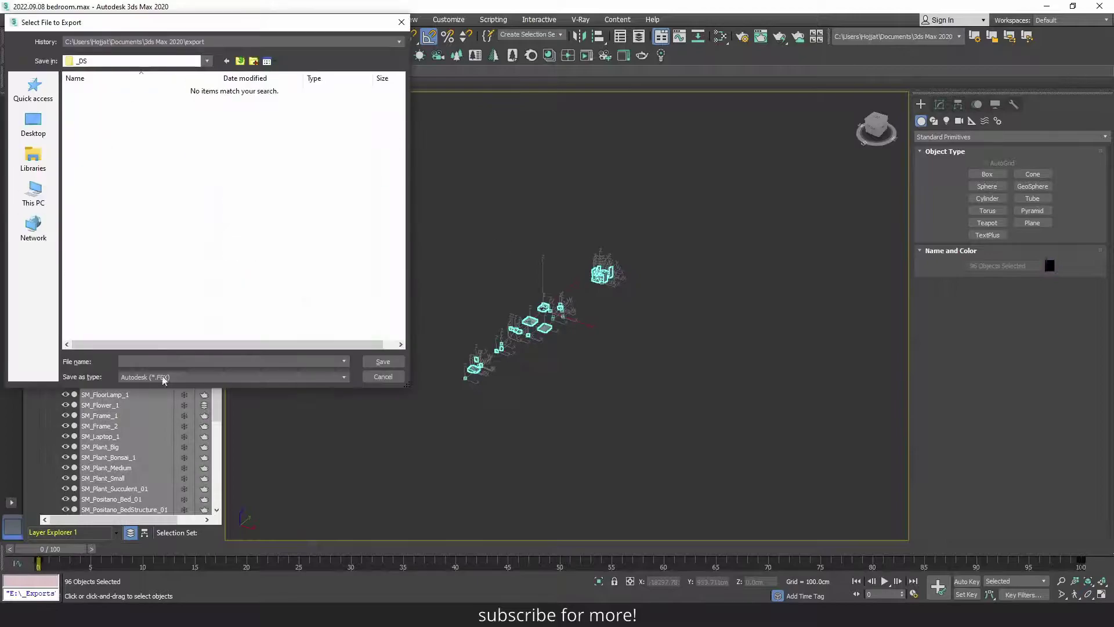
click(232, 377)
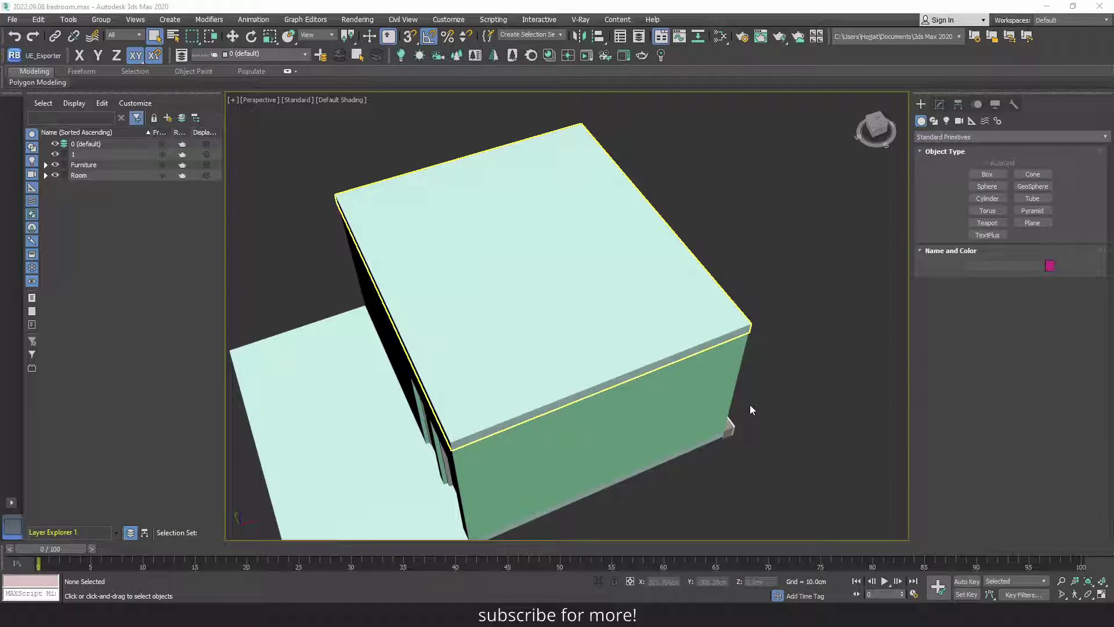
Hide the Furniture layer, orbit to the window side, and crossing-select the room's 22 structural objects
scroll(662, 321, down, 8)
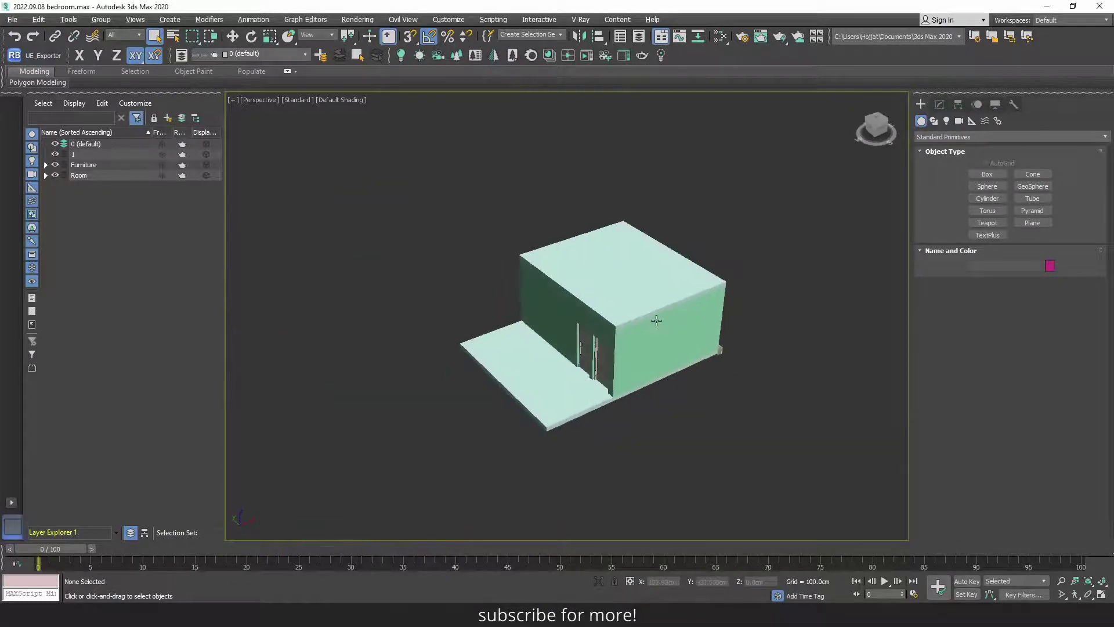
click(55, 164)
mouse_move(534, 296)
alt+middle_down()
mouse_move(661, 304)
mouse_move(393, 269)
mouse_move(532, 347)
alt+middle_up()
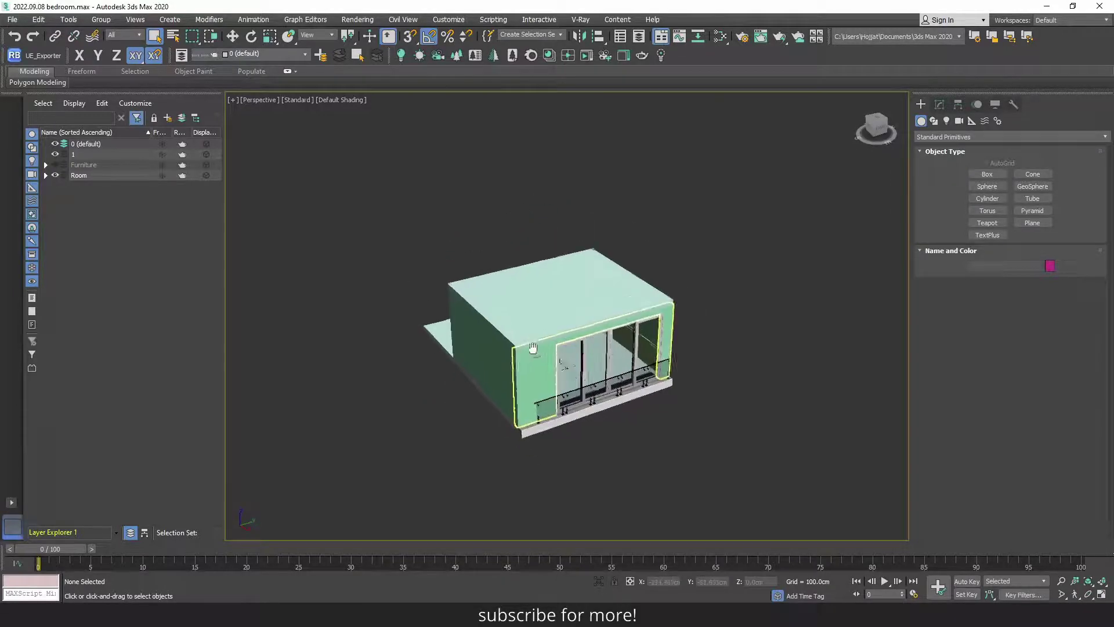
scroll(532, 347, down, 2)
drag(489, 369, 388, 361)
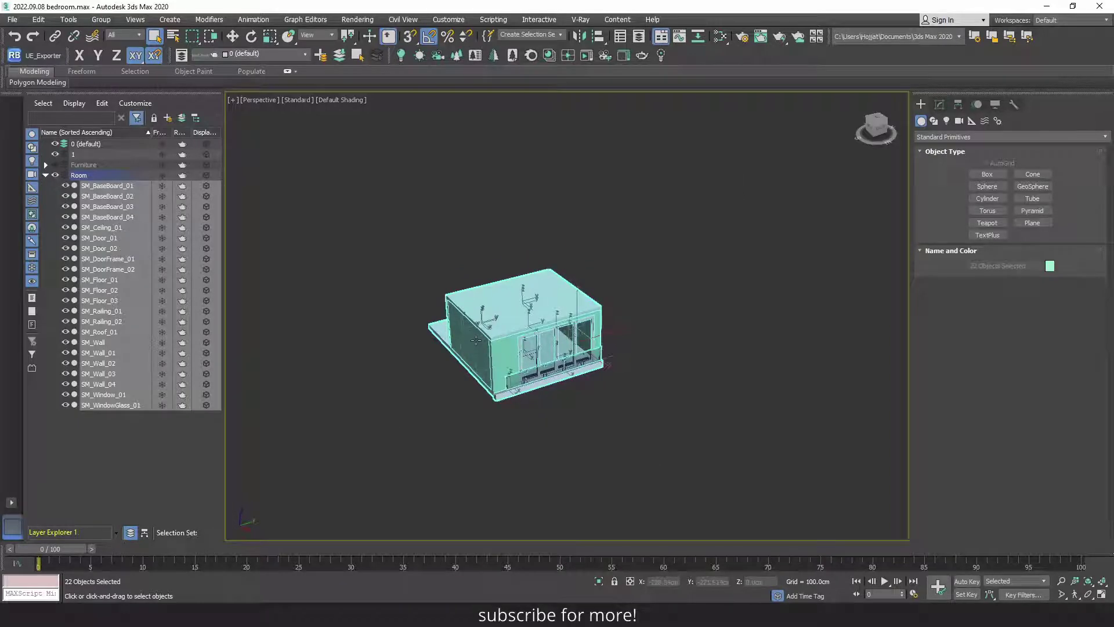
Try File > Export > Export Selected for the room objects, then cancel the standard export dialog
click(13, 20)
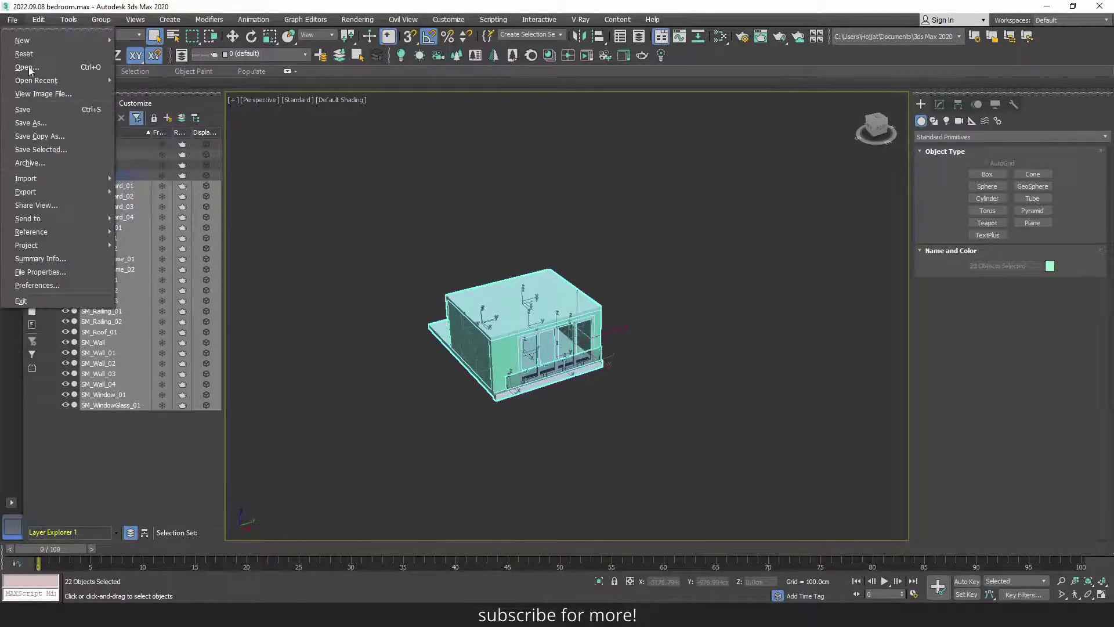
mouse_move(71, 189)
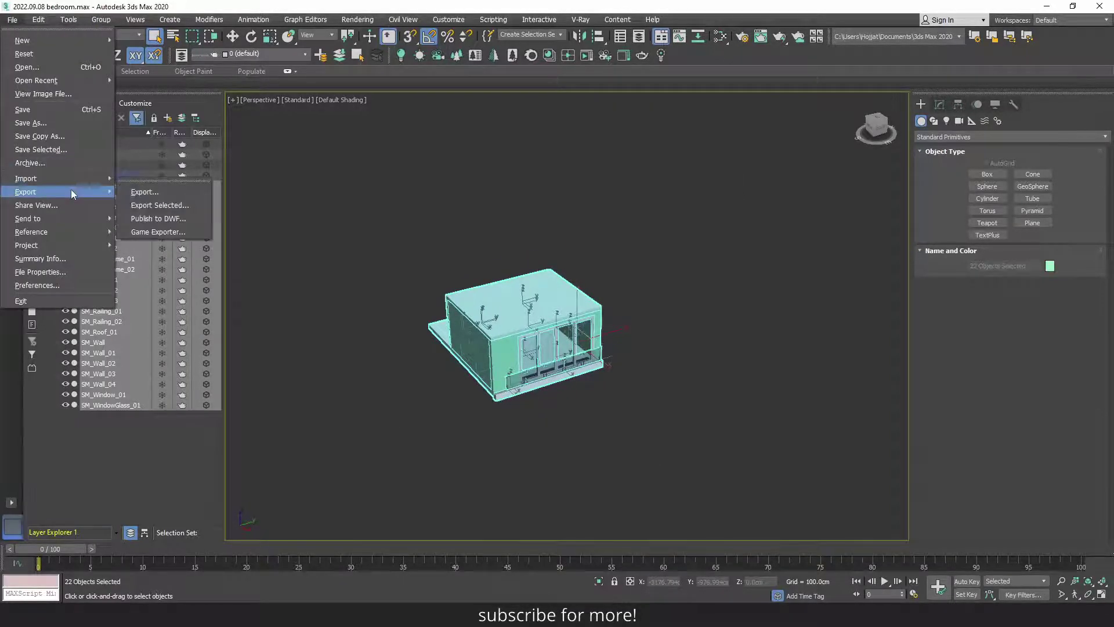
click(153, 206)
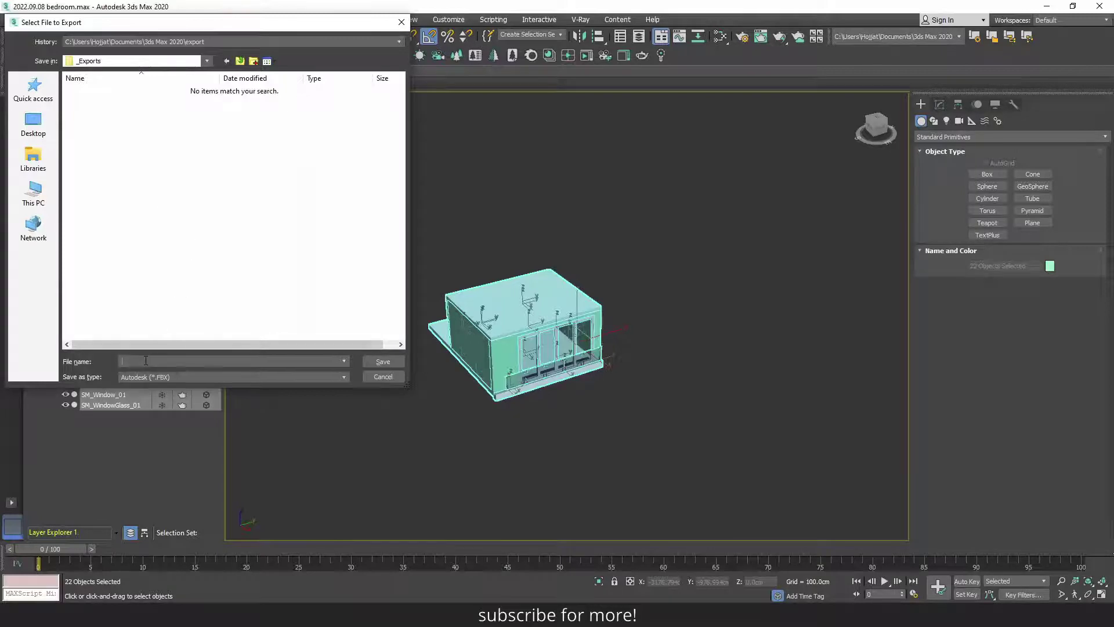
click(383, 376)
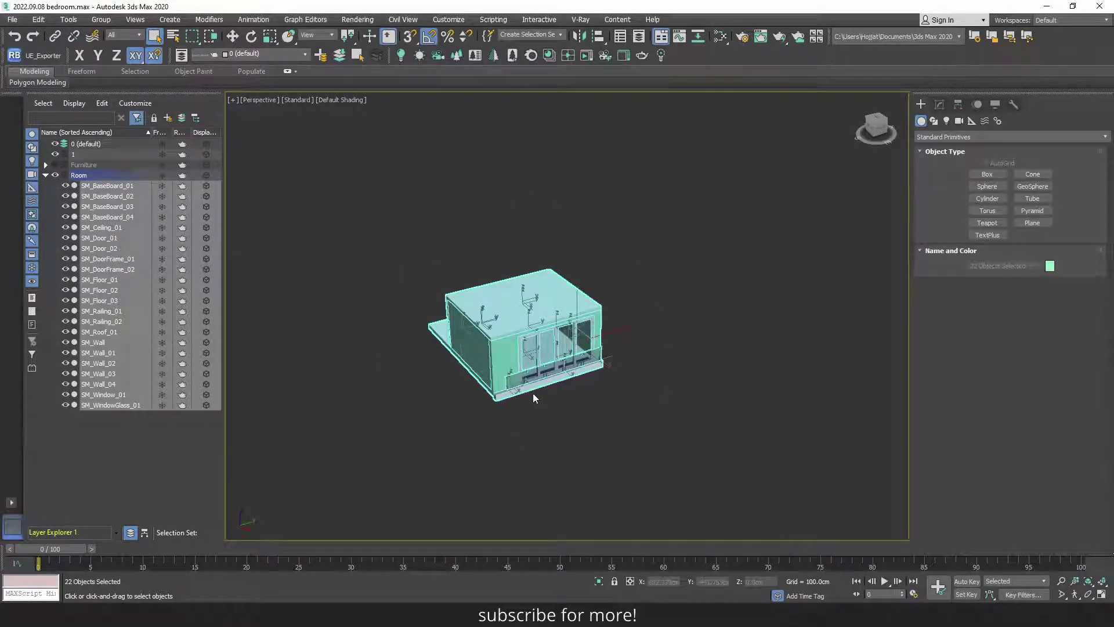
In the UE4 FBX Exporter, uncheck 'Move each object to 0,0,0' and 'Show FBX Export Dialog'
click(37, 58)
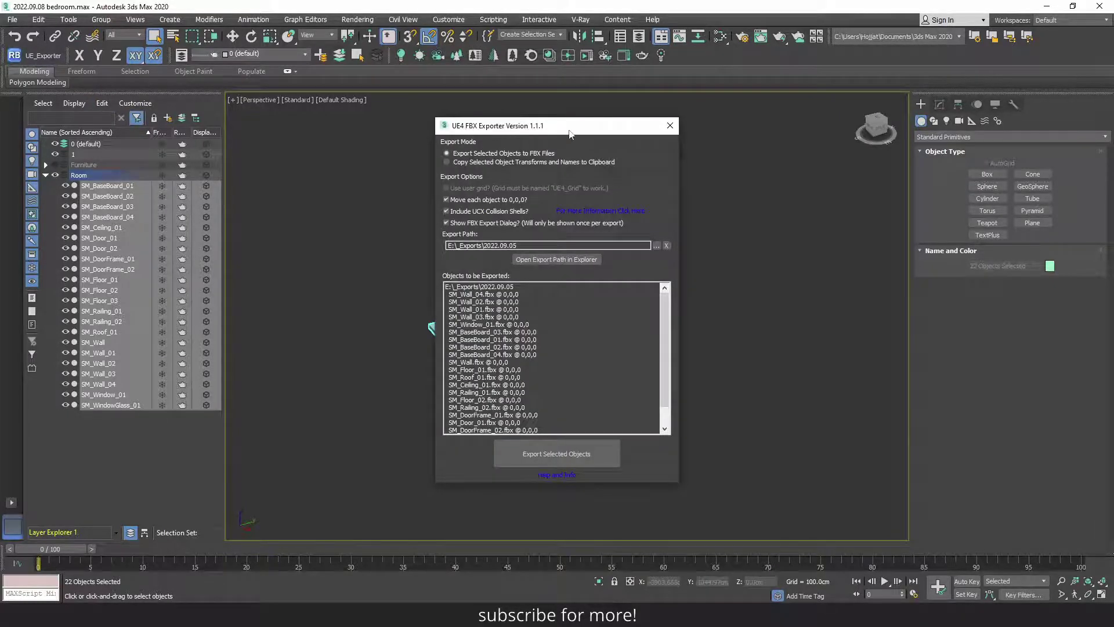
drag(569, 133, 891, 126)
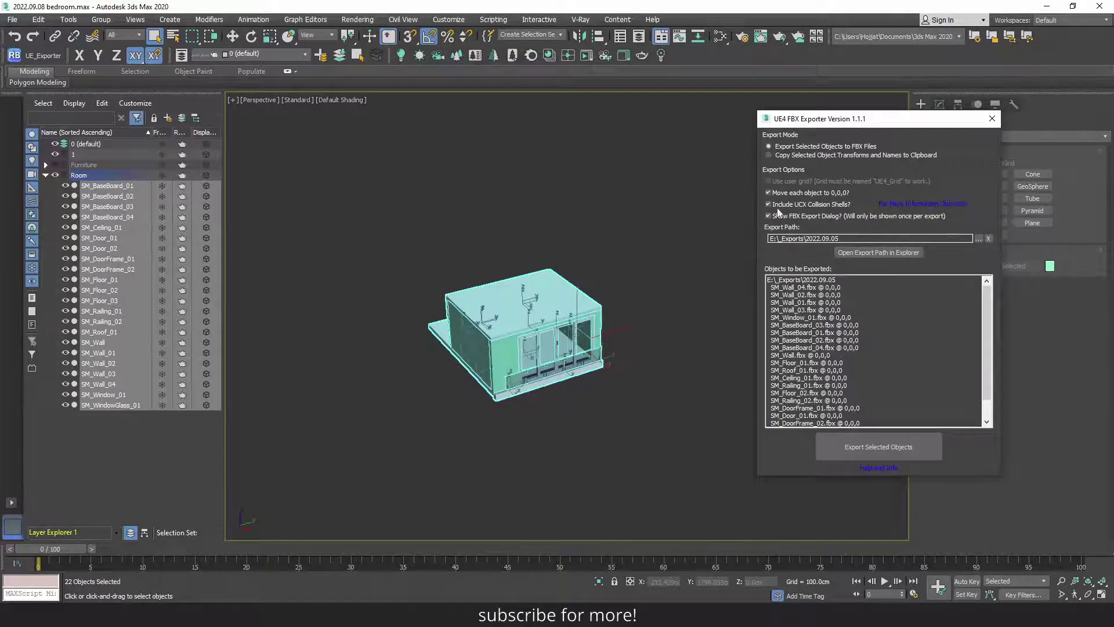
click(769, 193)
click(768, 216)
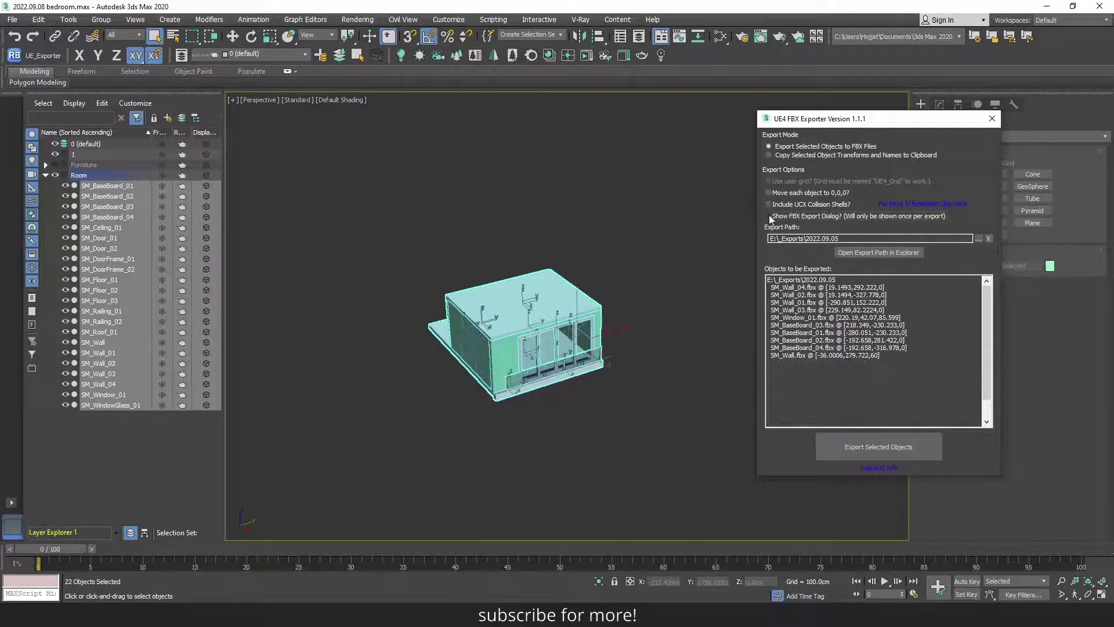
Create a new E:\_Exports\2022.09.08 folder as the export path and export the room objects
click(978, 238)
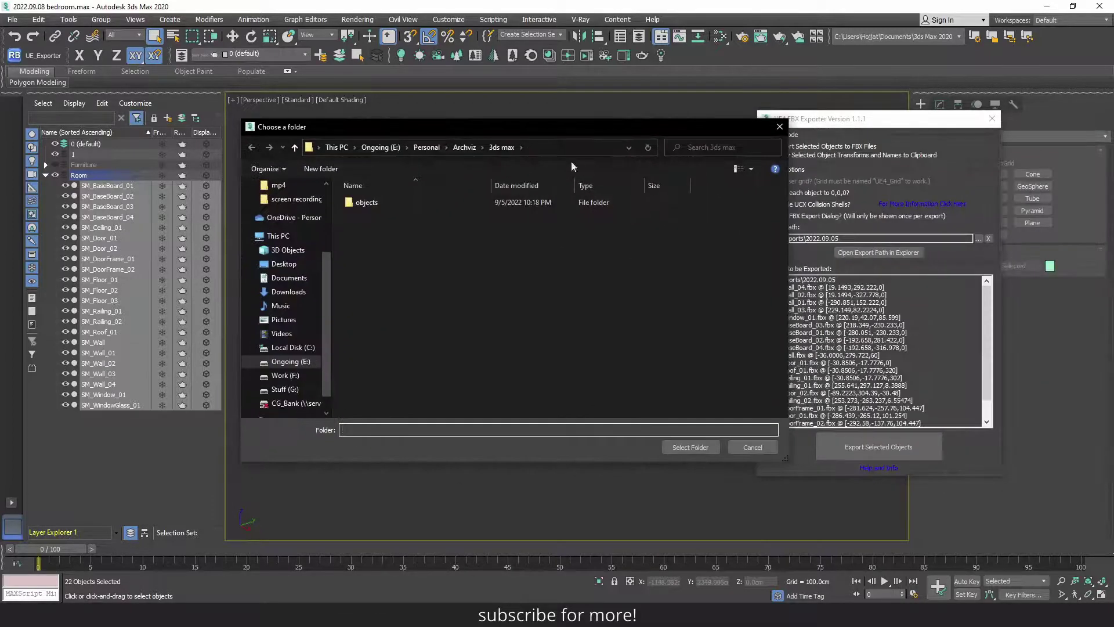
click(287, 361)
double_click(368, 216)
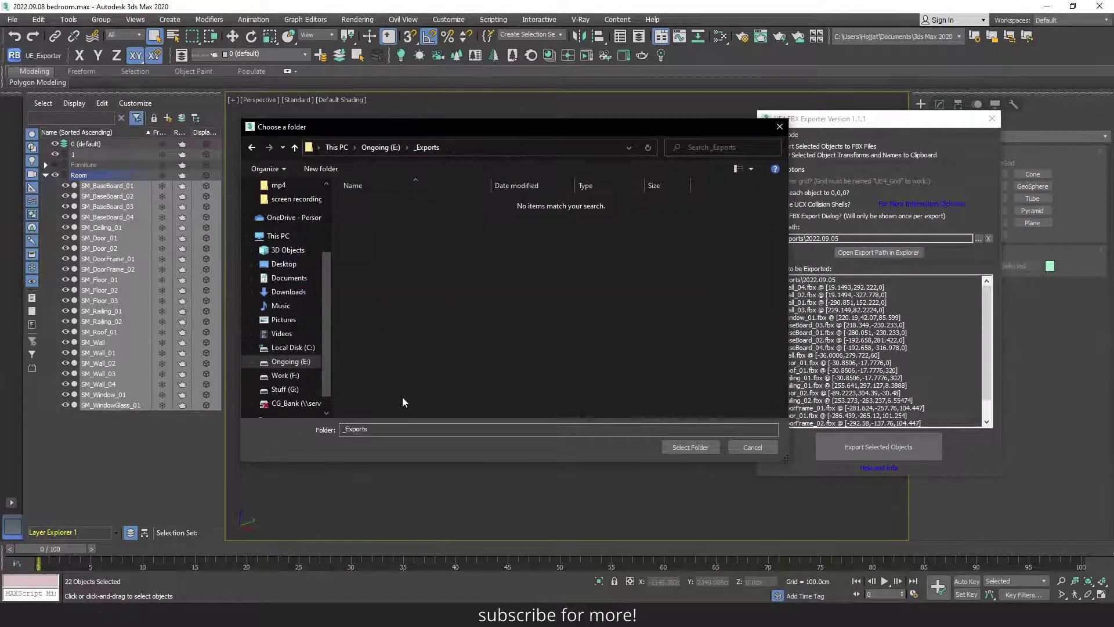
key(ctrl+shift+n)
text(2022.09.08)
key(Return)
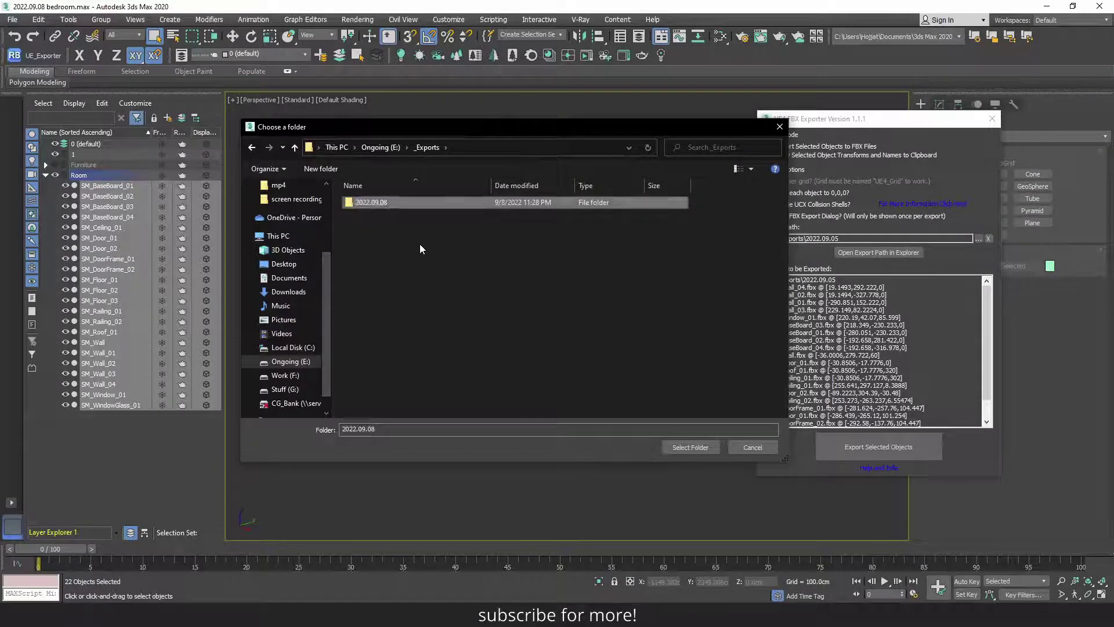
key(Return)
key(Return)
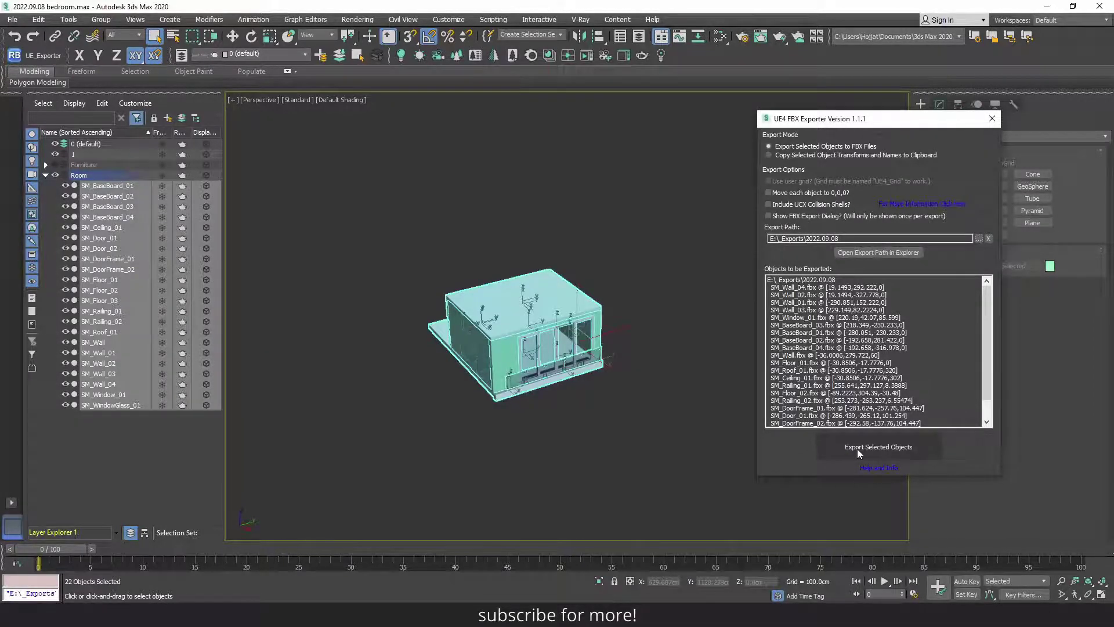
click(856, 448)
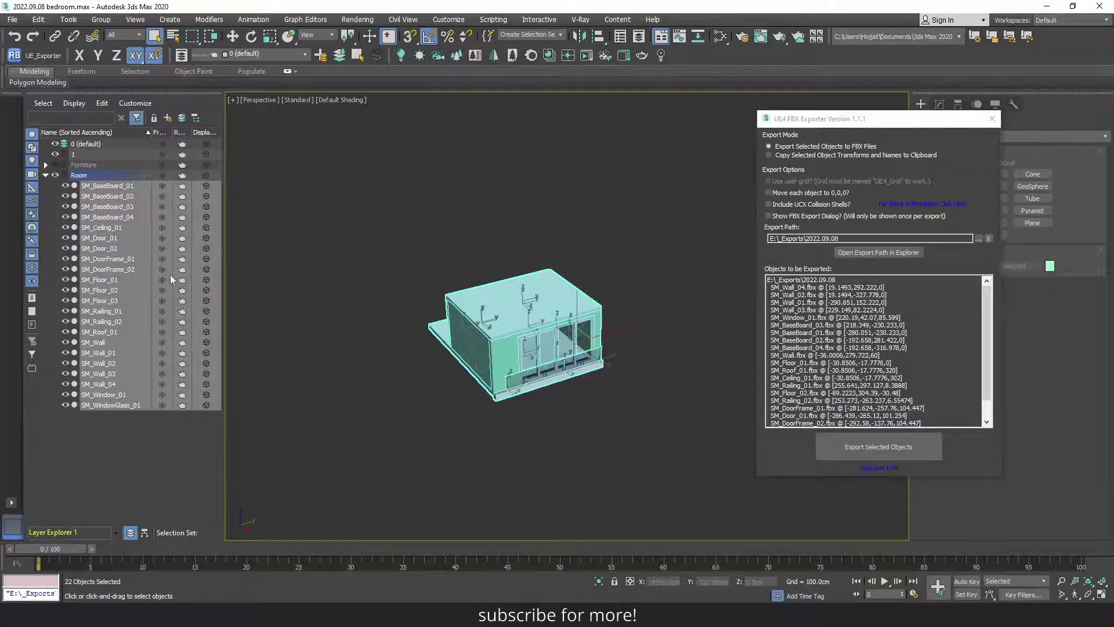
Close the UE4 FBX Exporter, clear the selection, and go to the Datasmith Exporter Plugins page
click(991, 118)
click(642, 270)
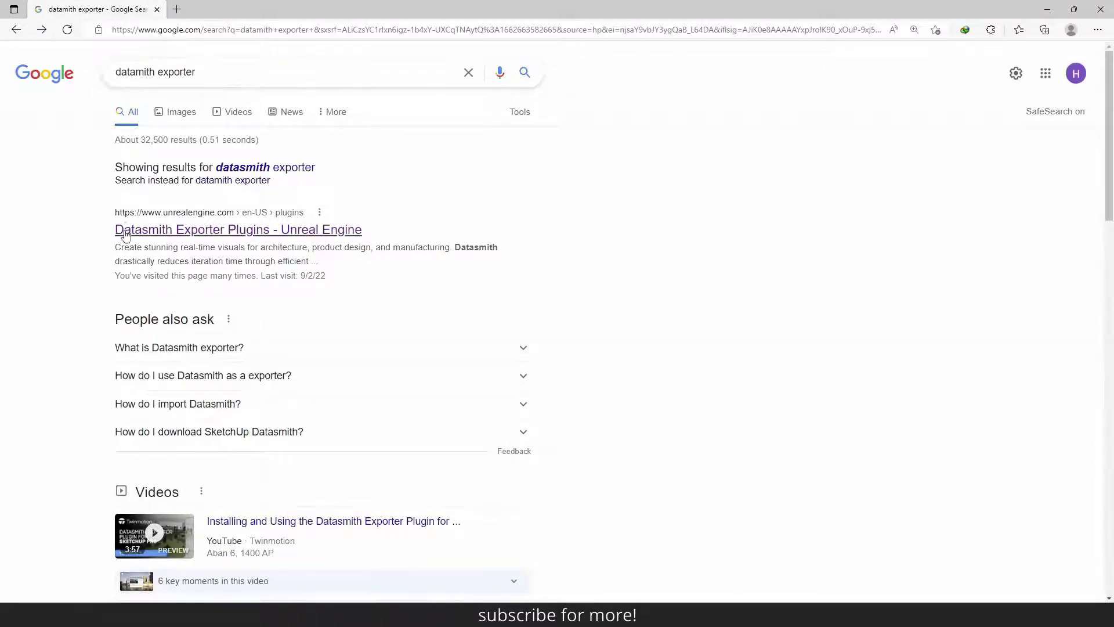
click(186, 231)
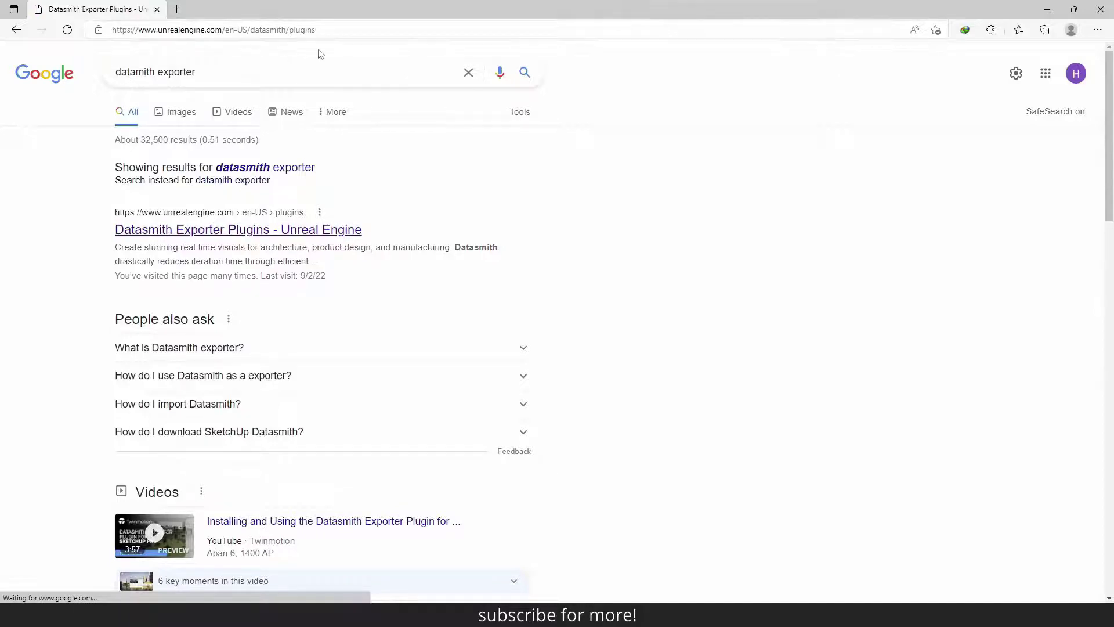
Scroll down to the 3ds Max exporter and open its version dropdown
scroll(224, 388, down, 4)
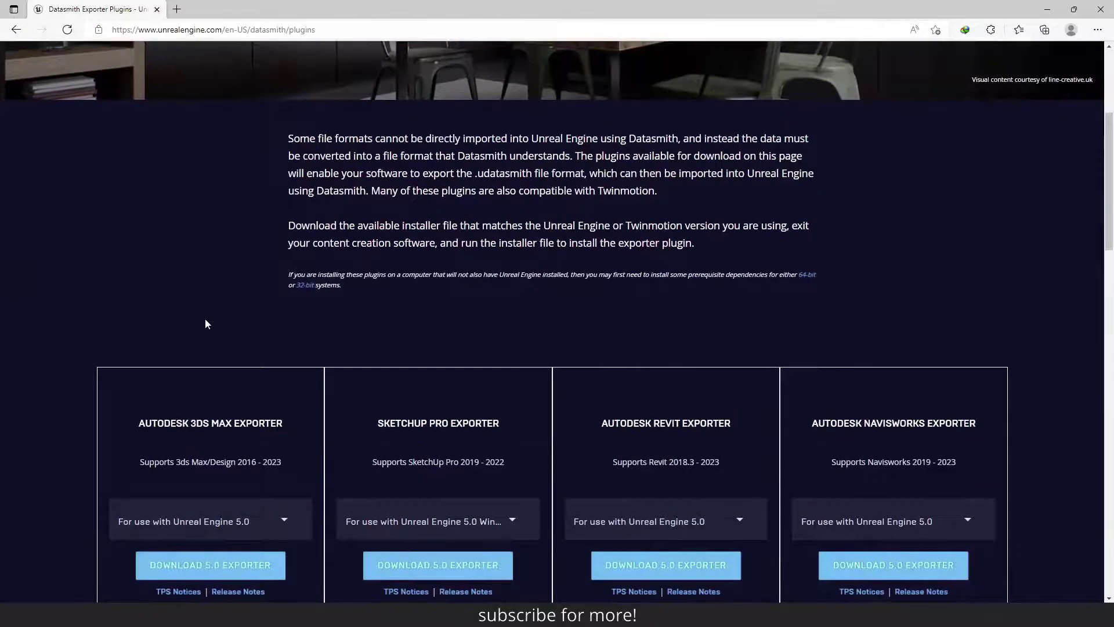
scroll(204, 318, up, 4)
scroll(204, 319, down, 5)
scroll(204, 319, down, 3)
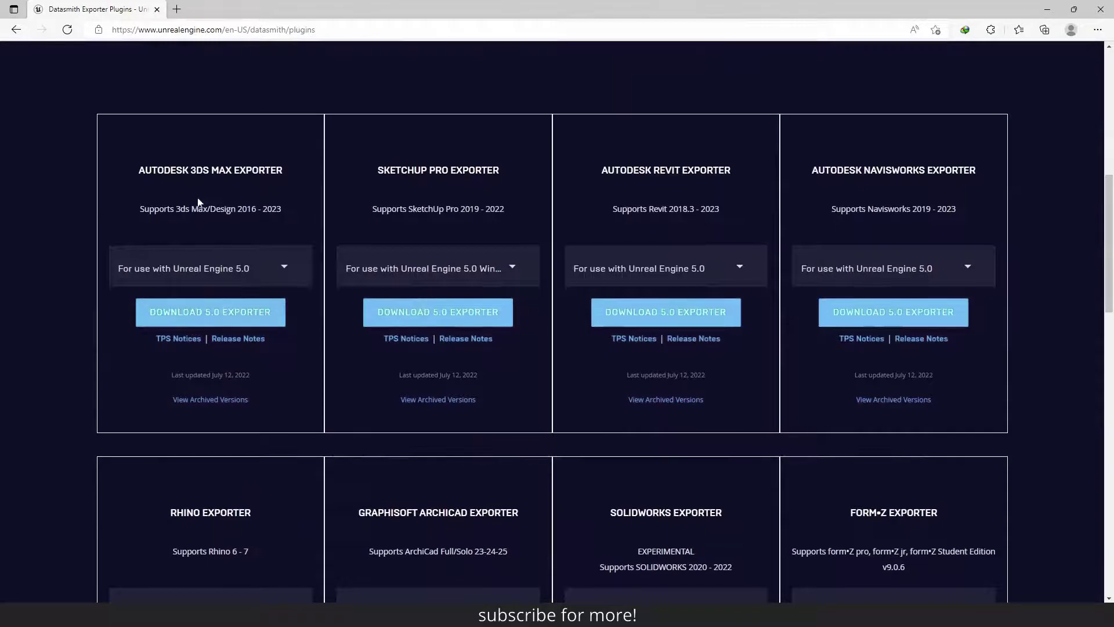
scroll(130, 177, down, 4)
scroll(109, 184, down, 10)
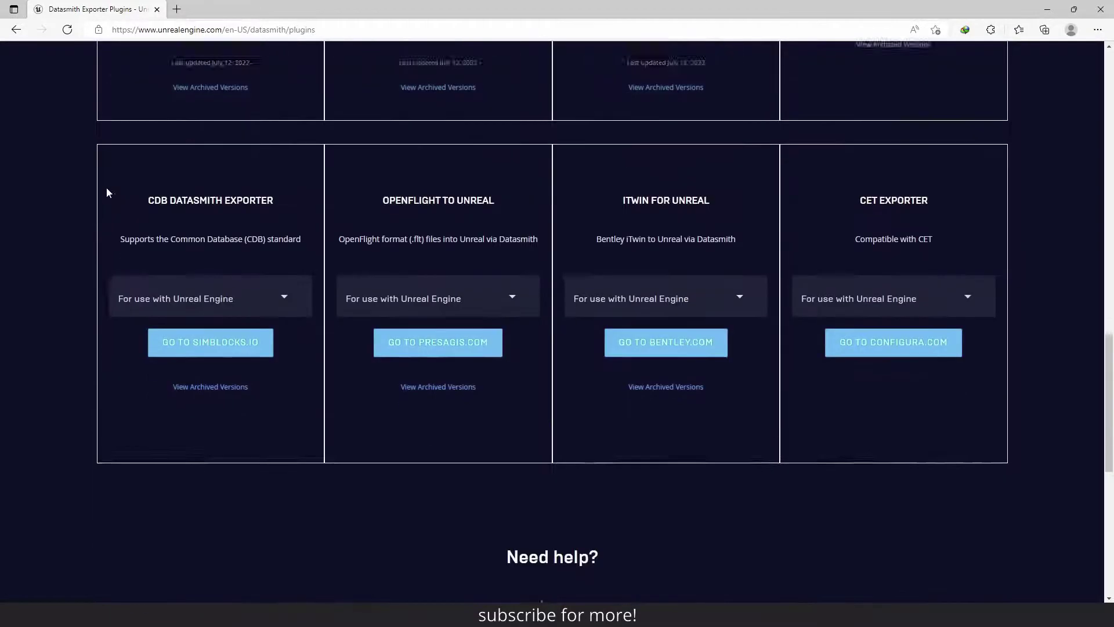
scroll(105, 209, up, 5)
scroll(110, 238, up, 12)
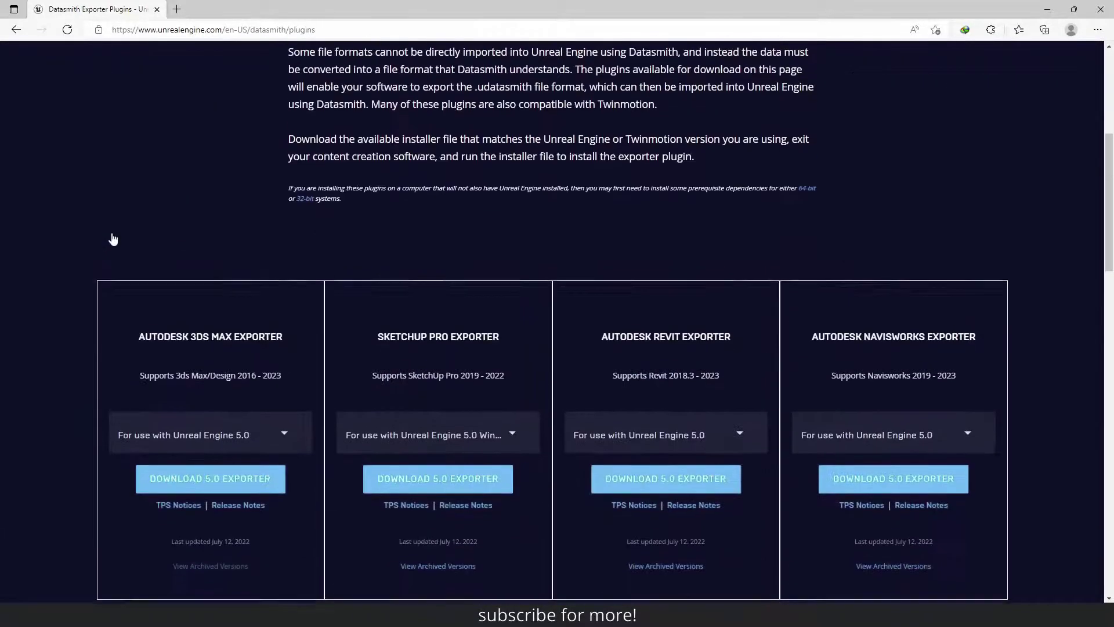
scroll(95, 301, down, 1)
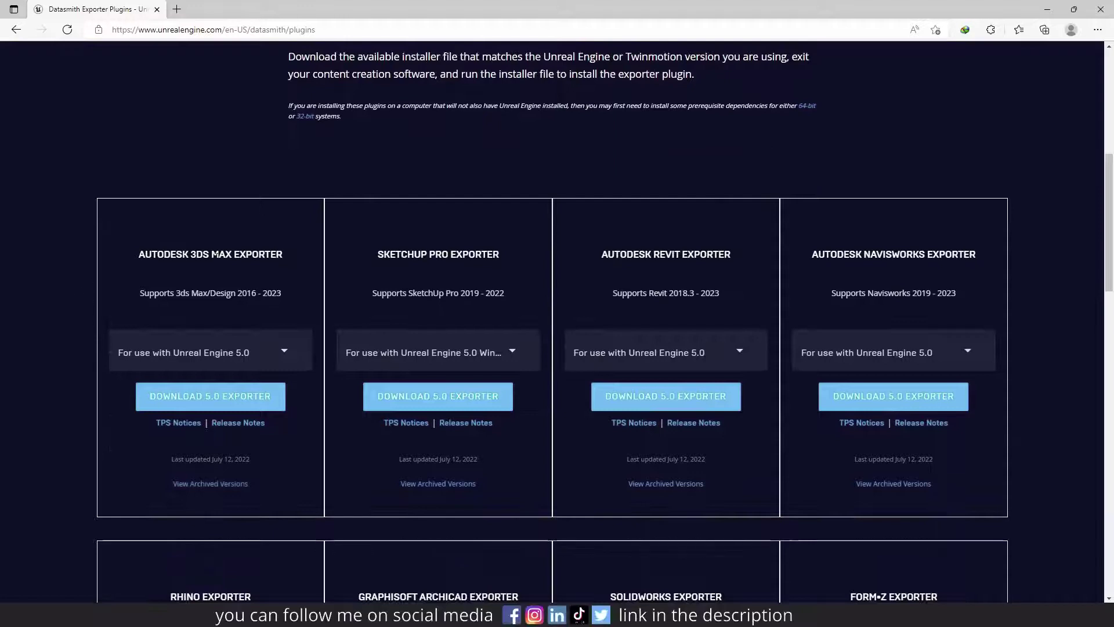
click(284, 352)
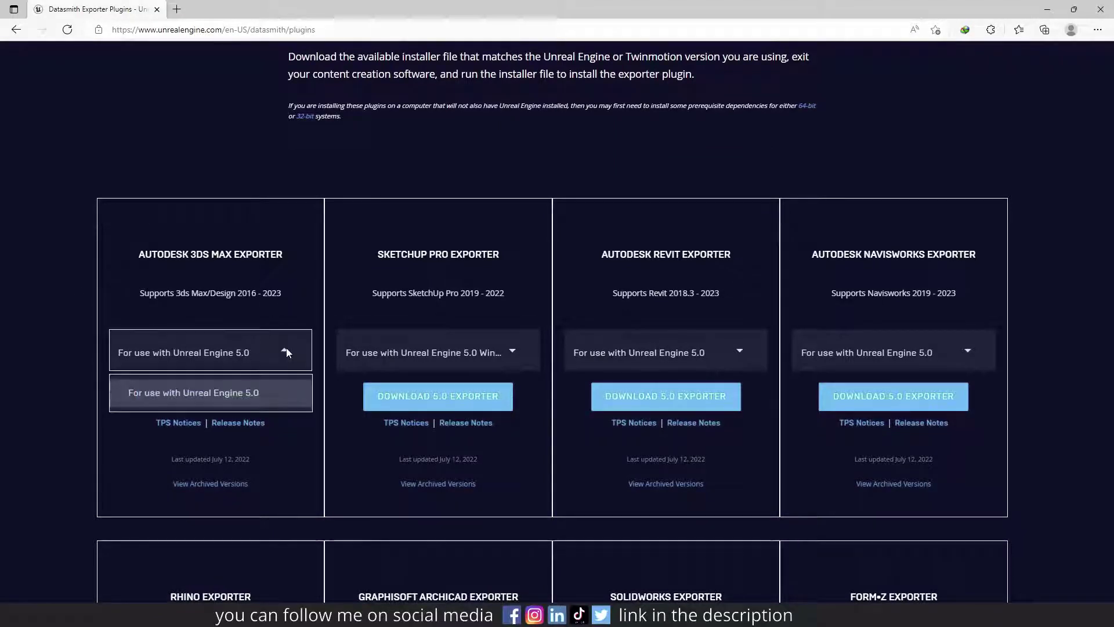
Pick Unreal Engine 5.0 for the exporter, then hide the Room layer and show Furniture
click(228, 397)
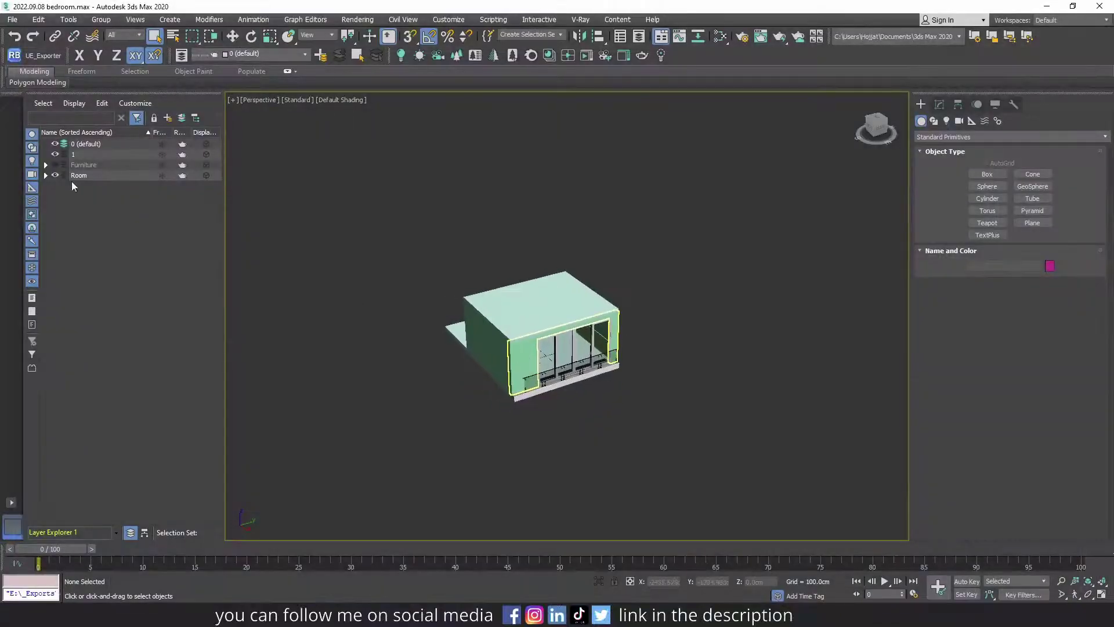
click(55, 175)
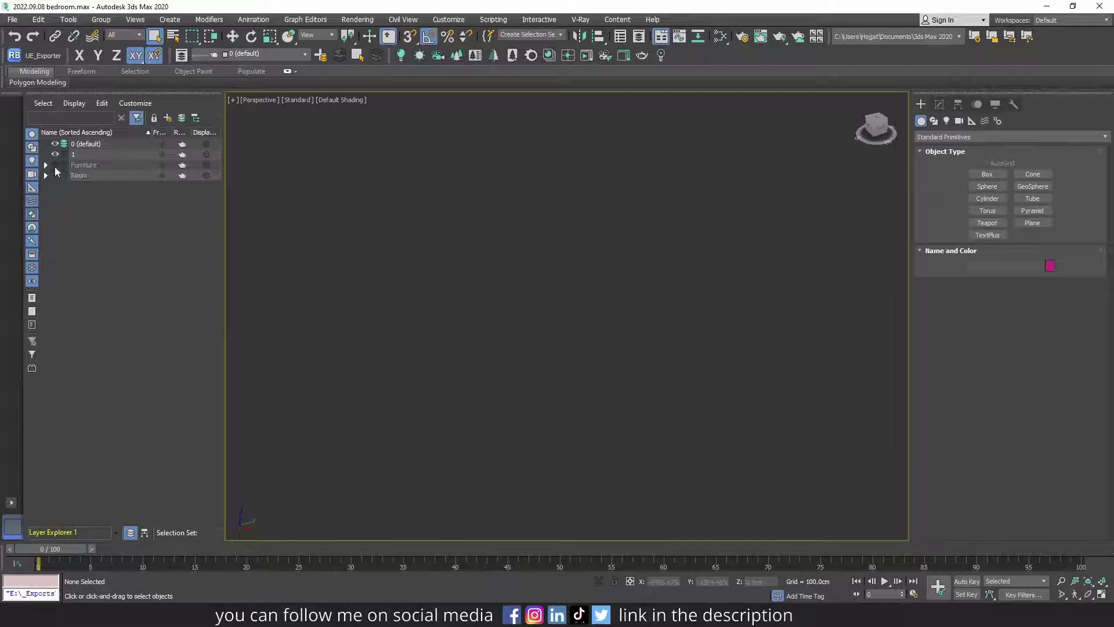
click(56, 165)
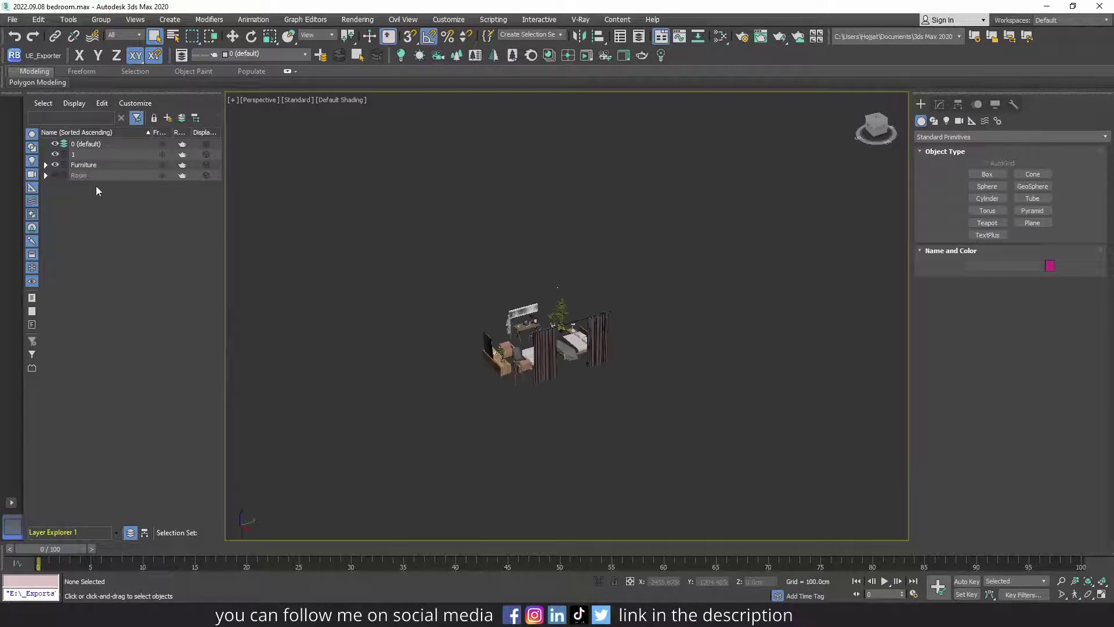
Expand the Furniture layer, show its Optional sublayer, and orbit around the scattered furniture
click(45, 165)
click(66, 175)
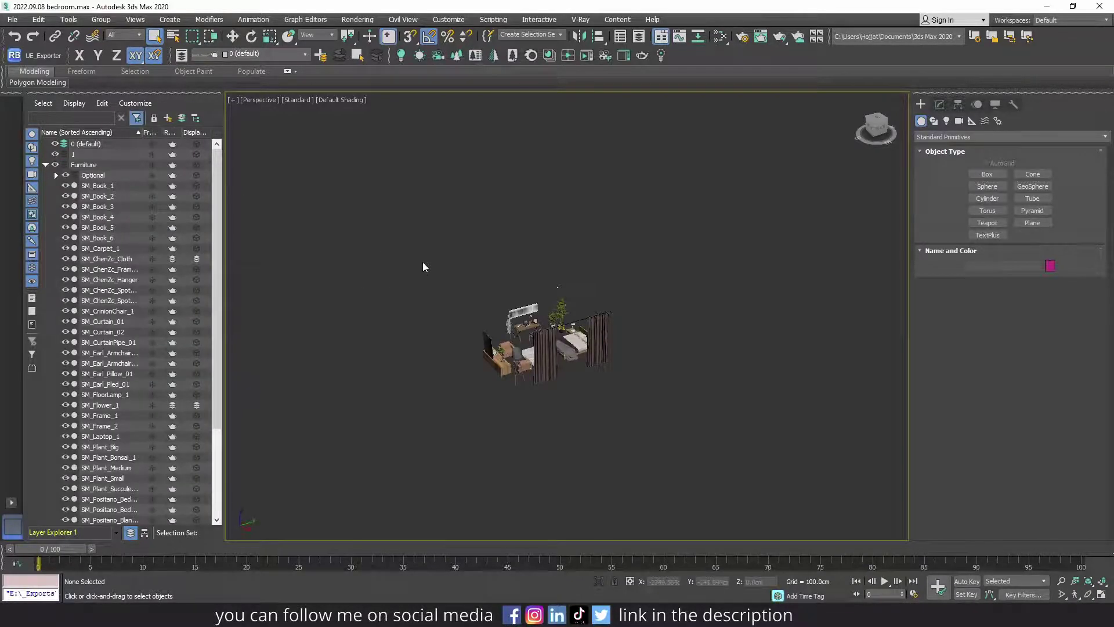
scroll(446, 270, down, 3)
alt+middle_drag(505, 284, 551, 306)
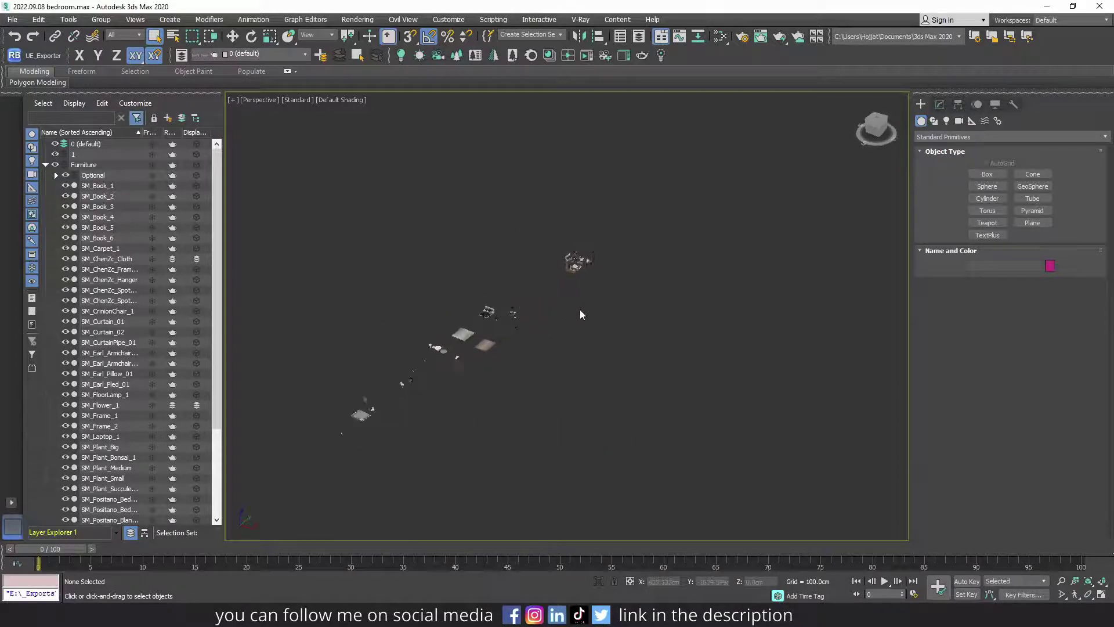
scroll(579, 308, down, 2)
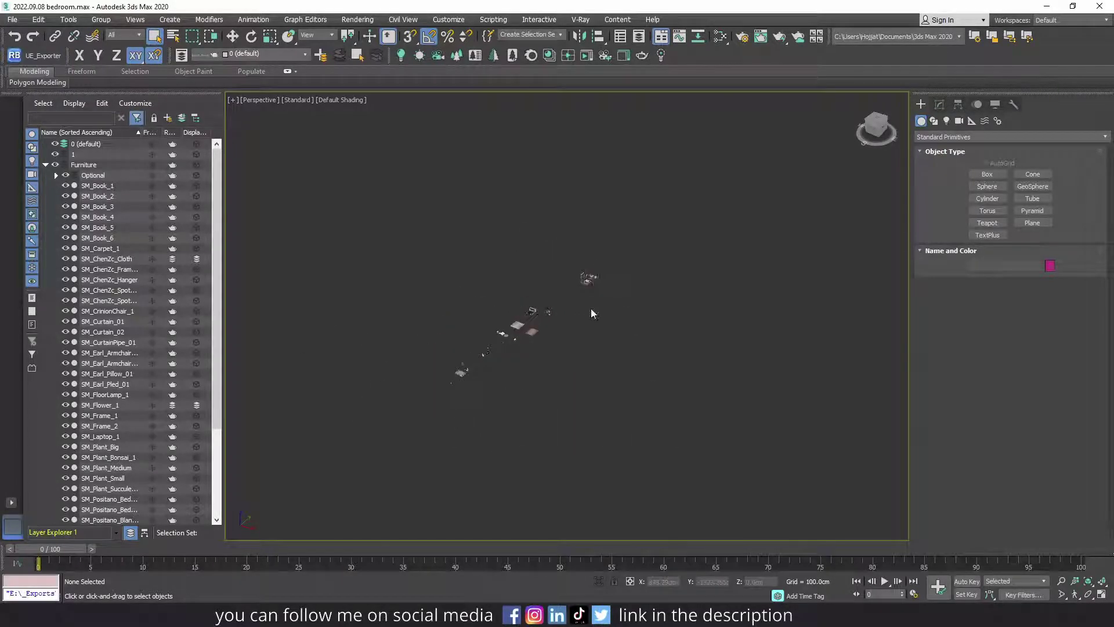
Select all Furniture layer objects and Export Selected into the _DS folder
double_click(84, 165)
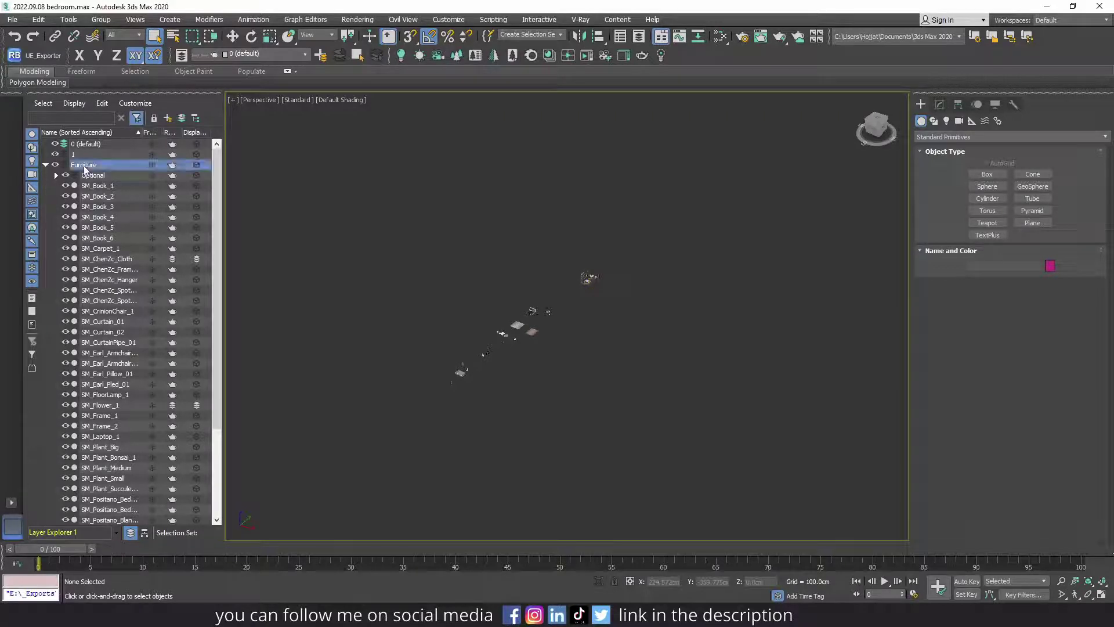
click(13, 20)
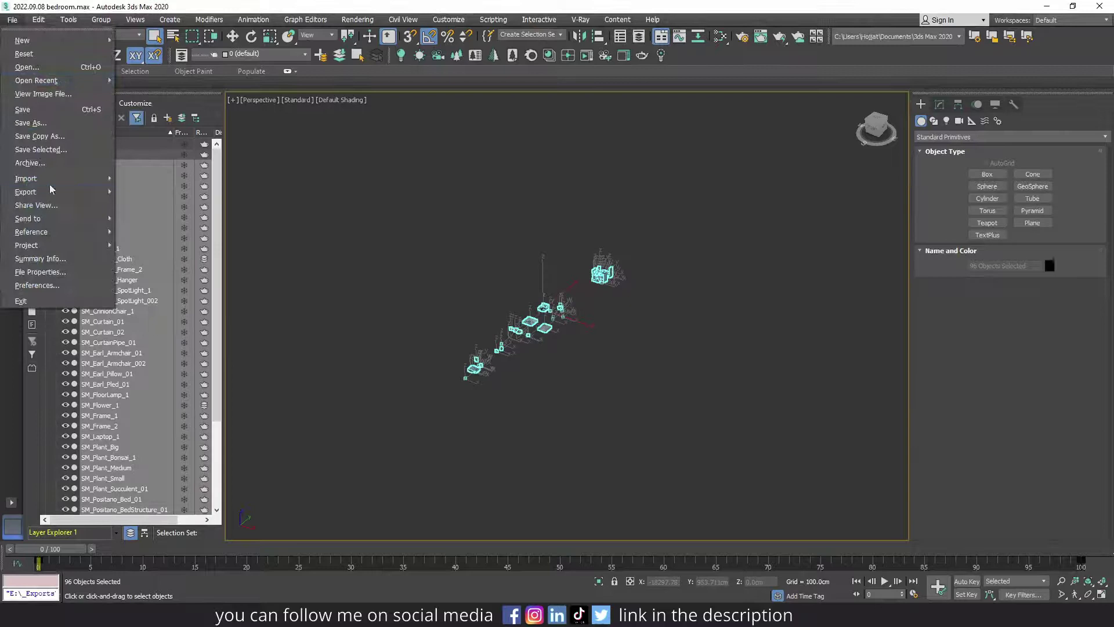
mouse_move(50, 189)
click(186, 205)
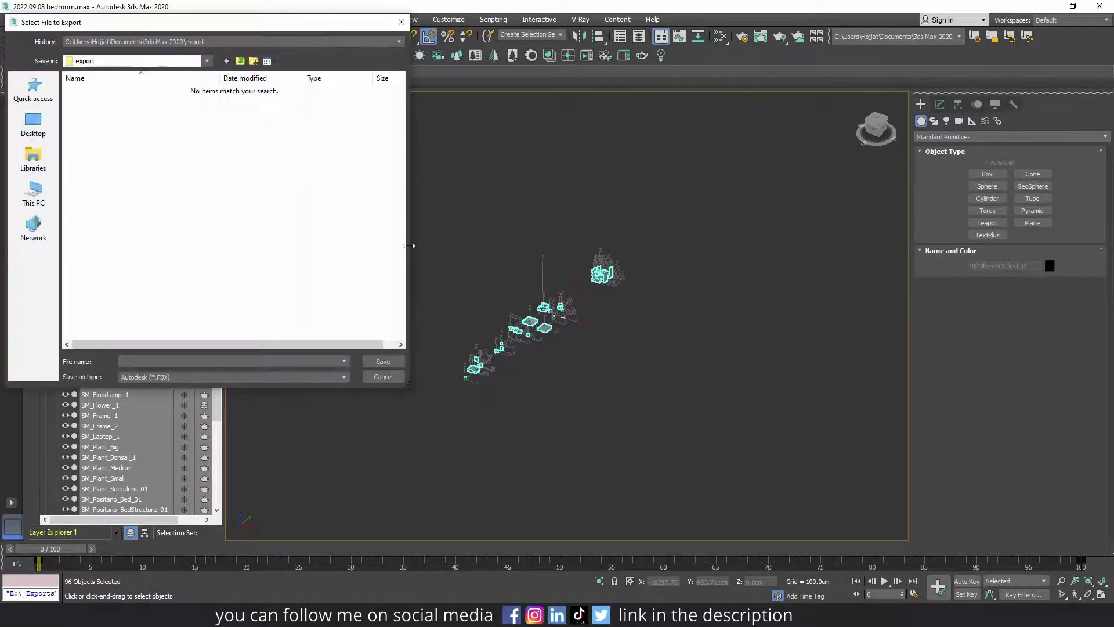
key(BackSpace)
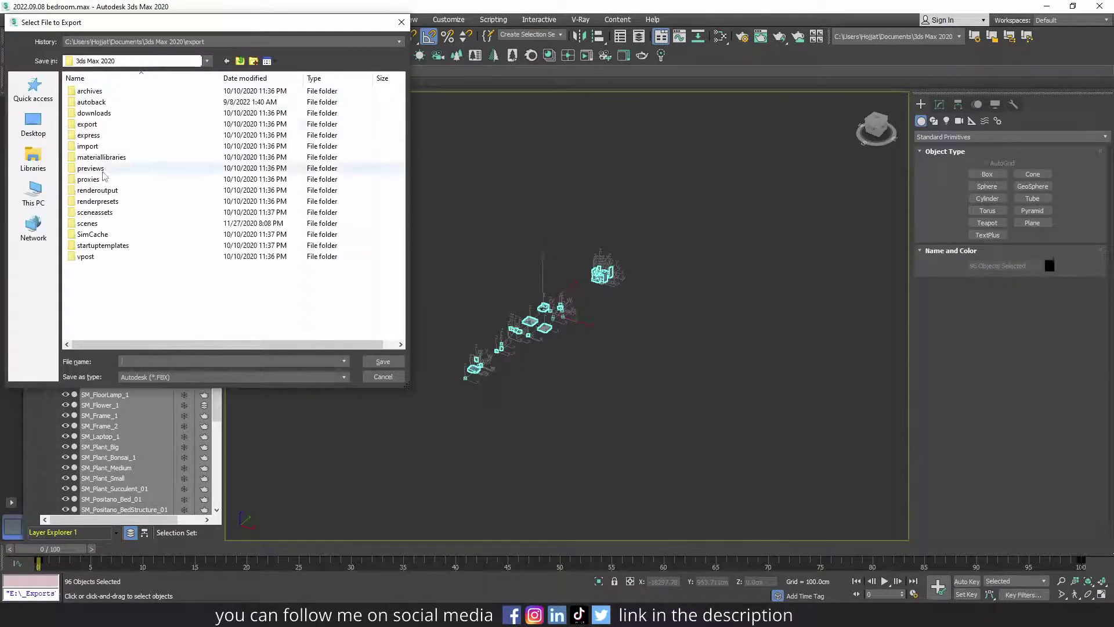
click(33, 191)
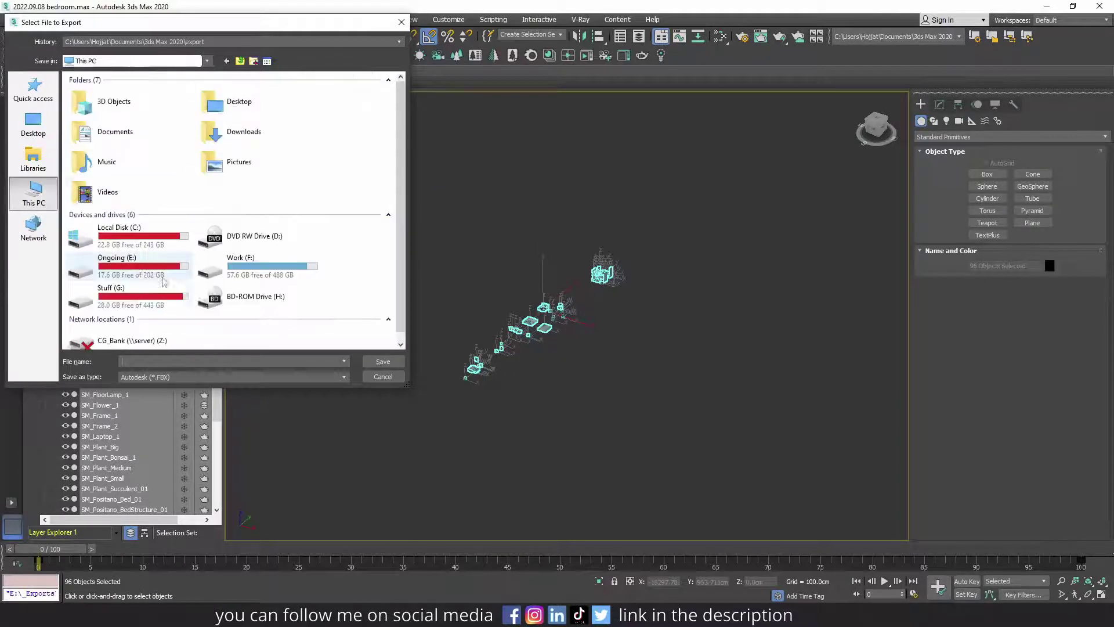
double_click(90, 100)
Save the export as Unreal Datasmith type under the name Assets_1
click(181, 377)
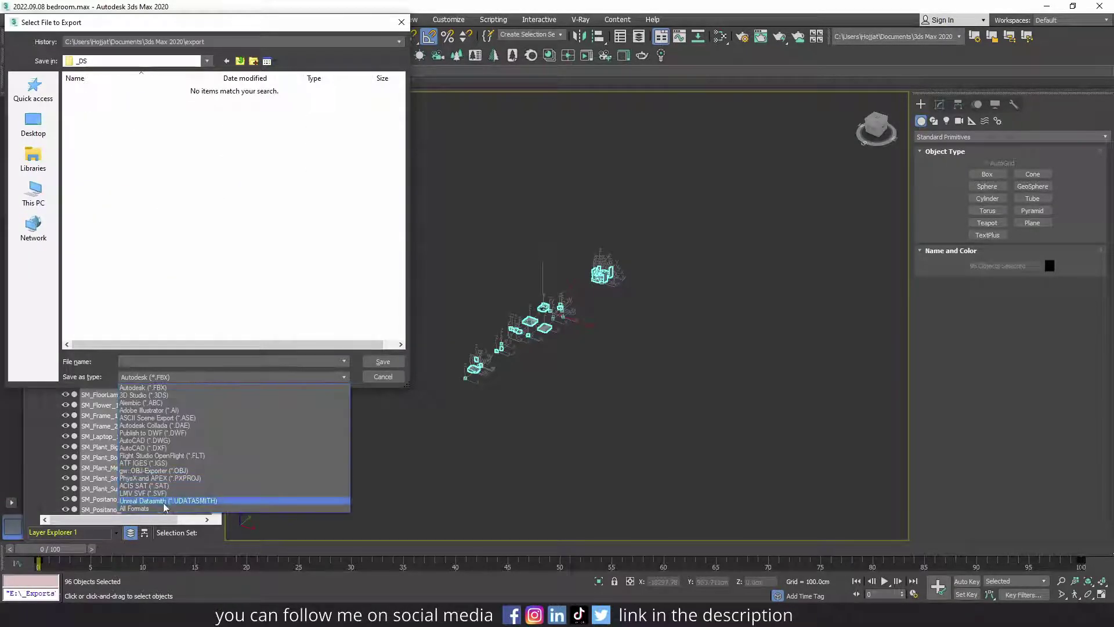
click(158, 500)
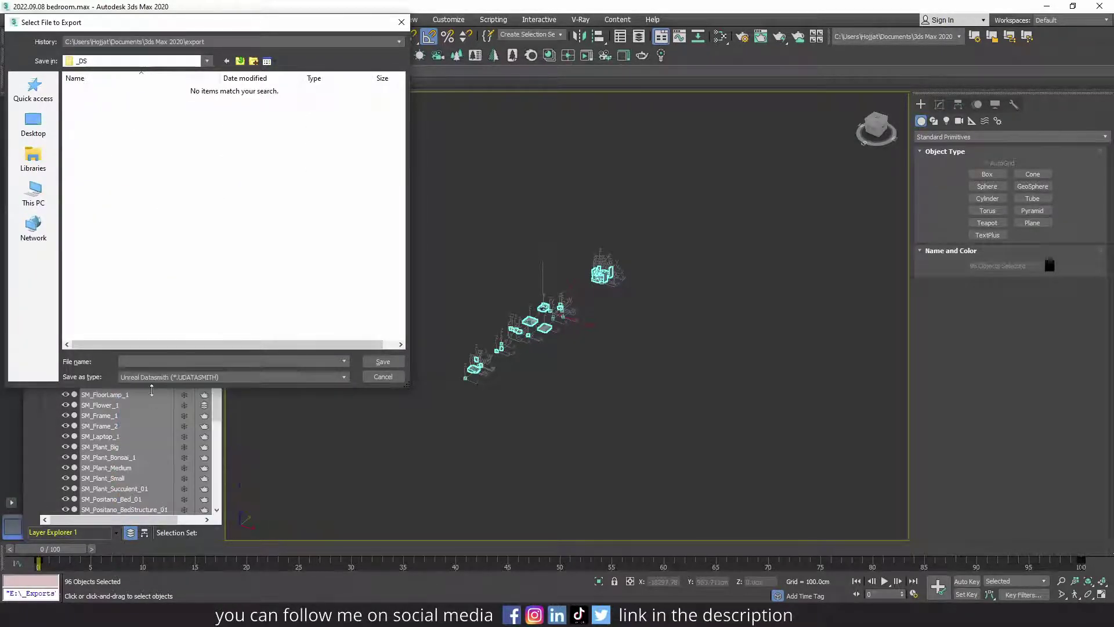
click(155, 362)
text(Assets_1)
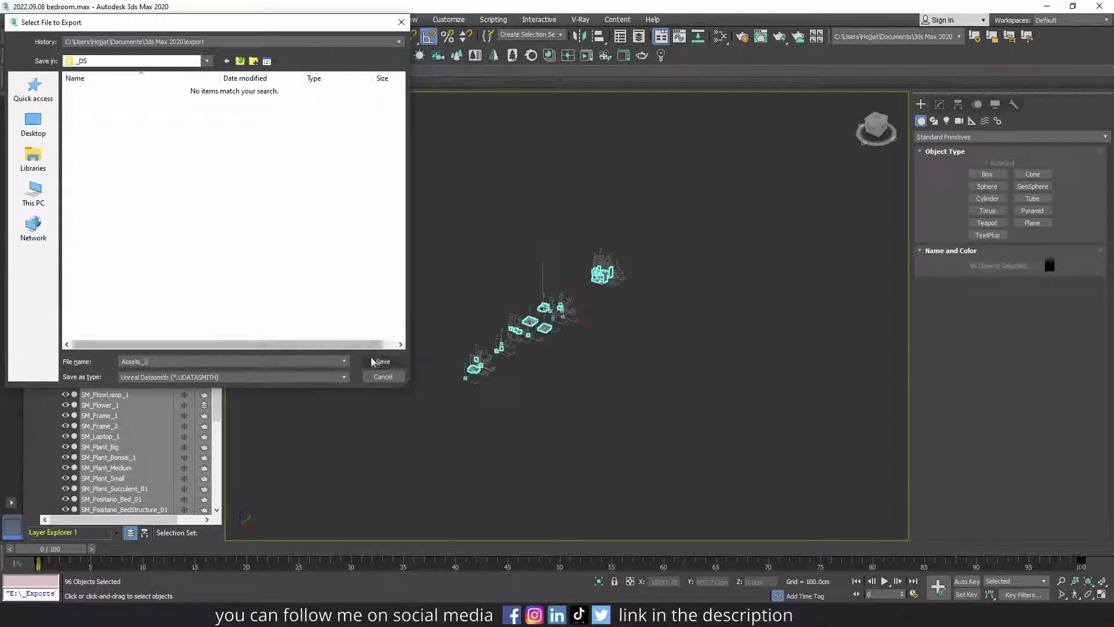
click(382, 362)
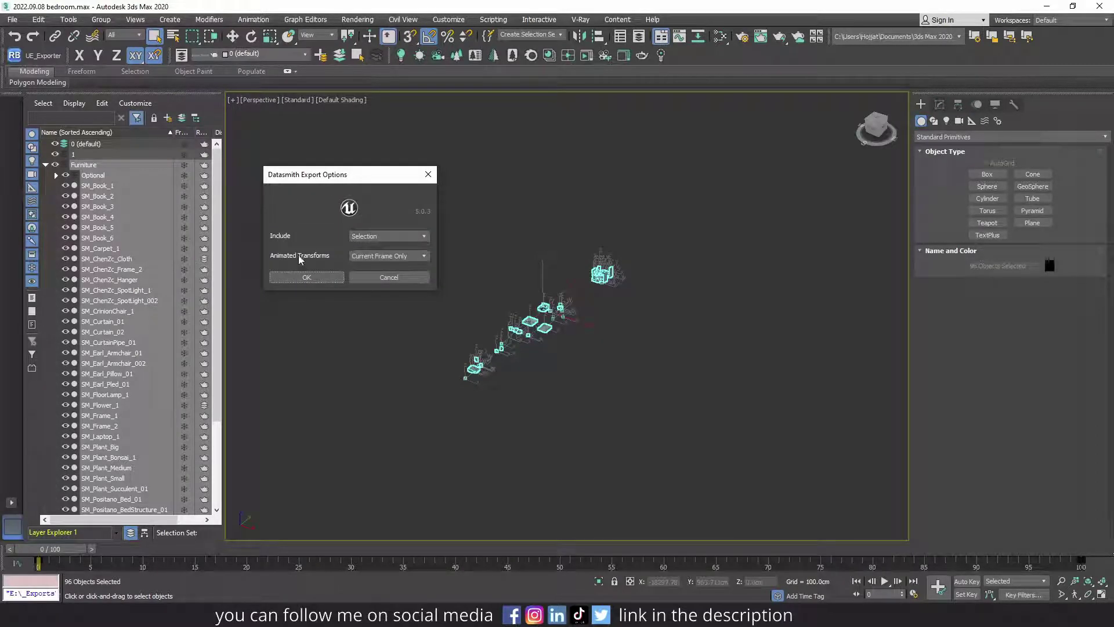
Keep Current Frame Only for animated transforms, run the export, close warnings, and deselect
click(363, 256)
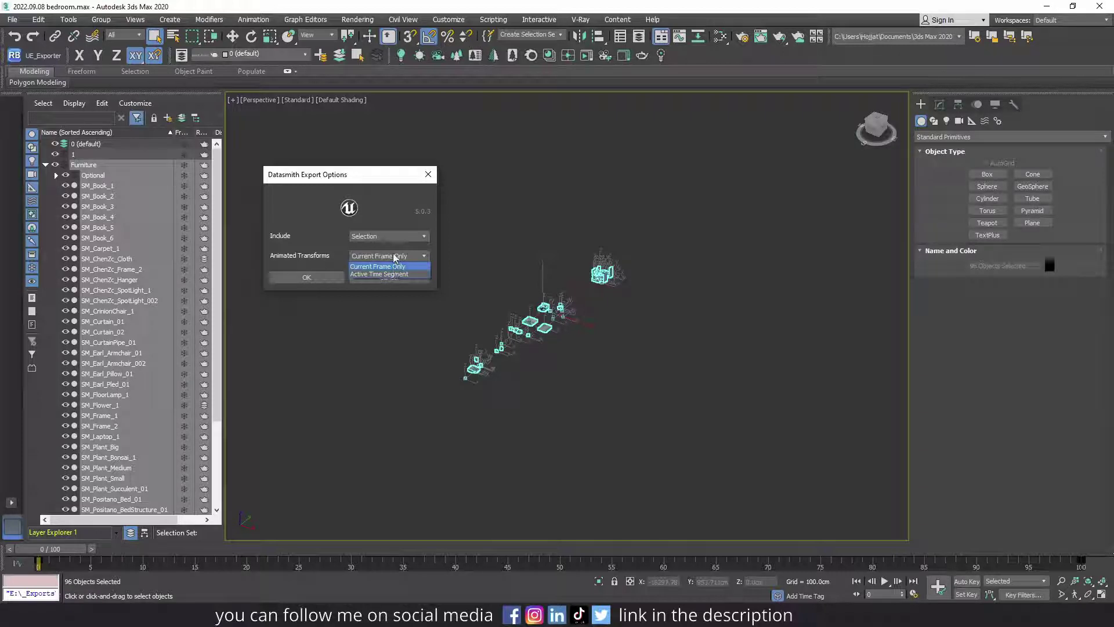
click(390, 266)
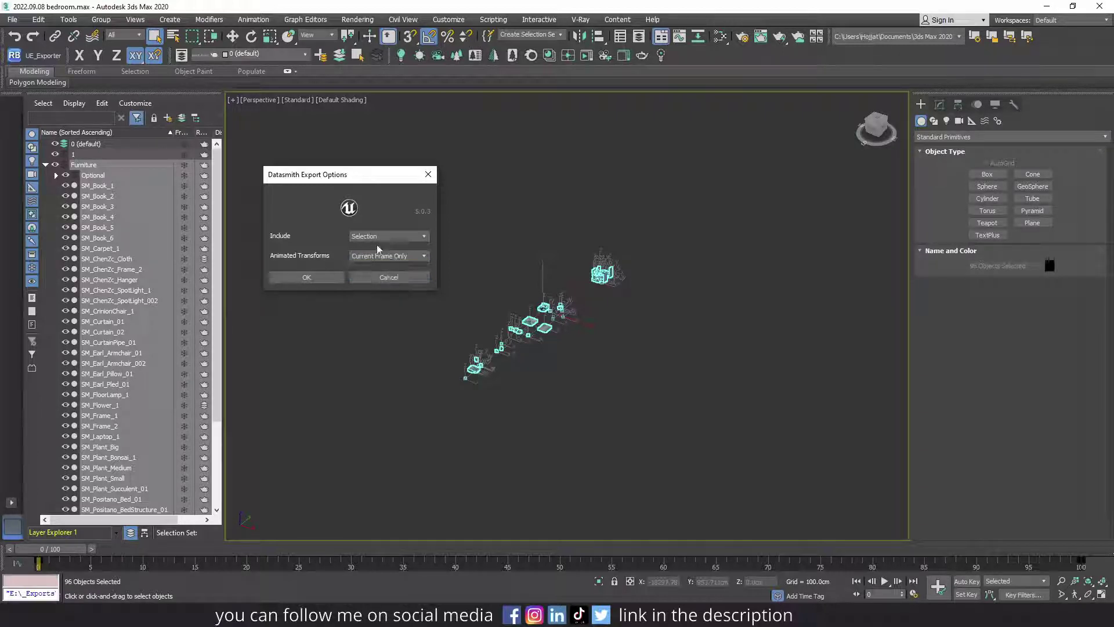
click(307, 277)
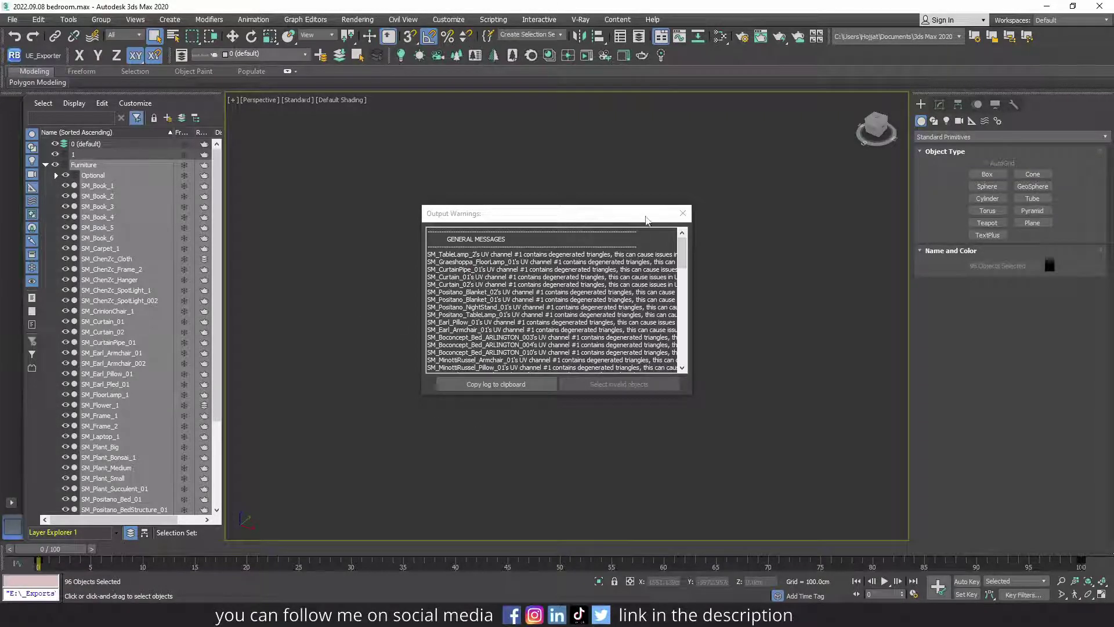
click(682, 213)
click(669, 297)
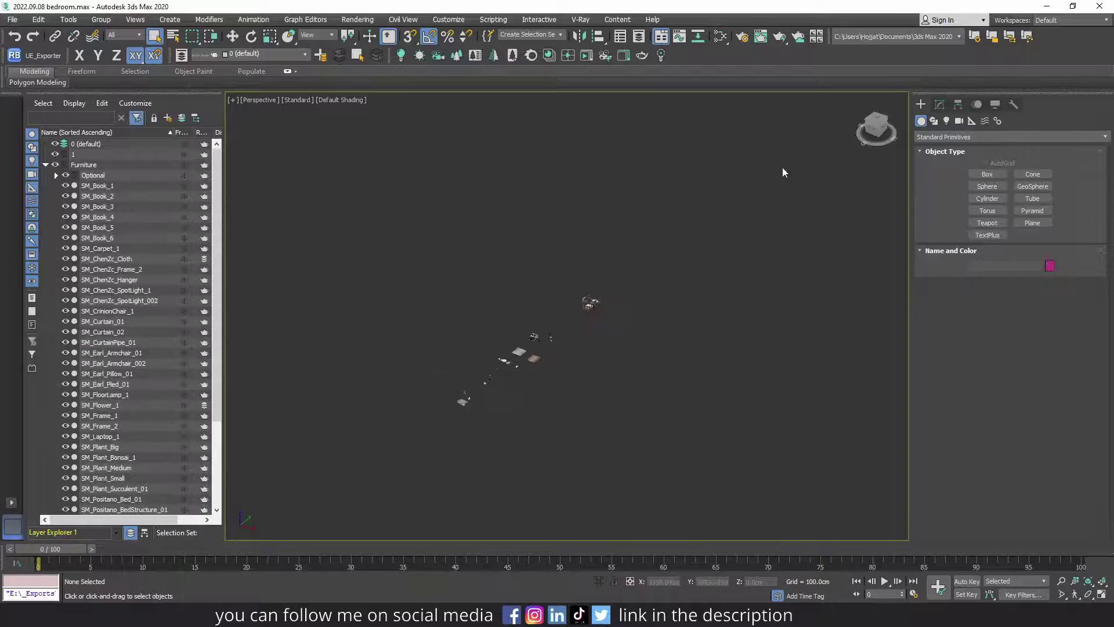
Minimize 3ds Max and File Explorer, launch Unreal Engine 5.0.3, and browse the game project templates
click(1047, 5)
click(1050, 6)
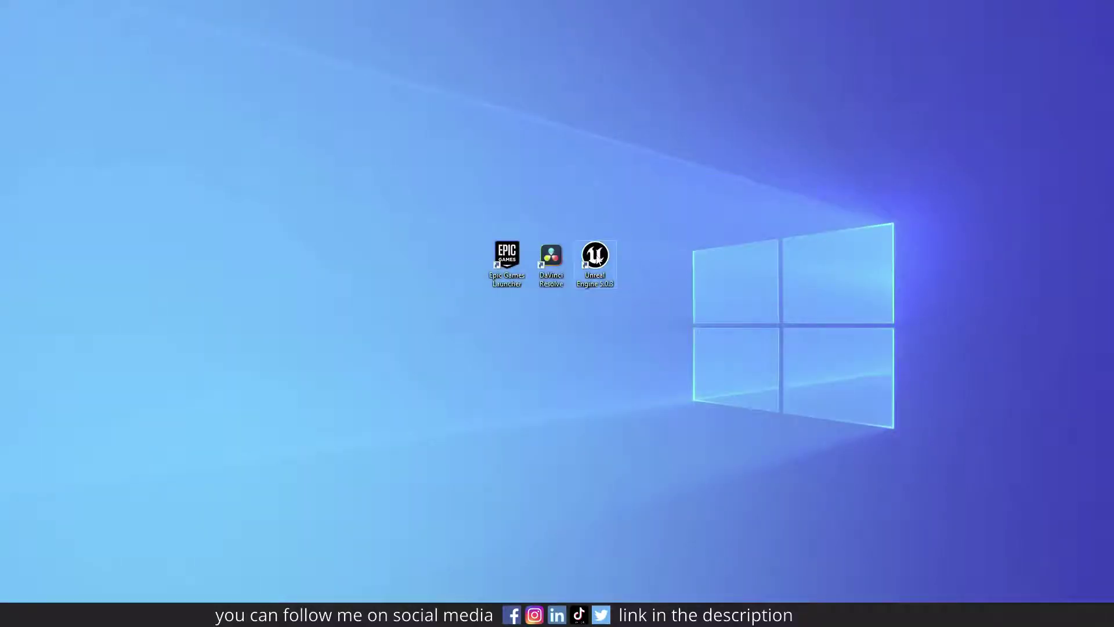
double_click(597, 258)
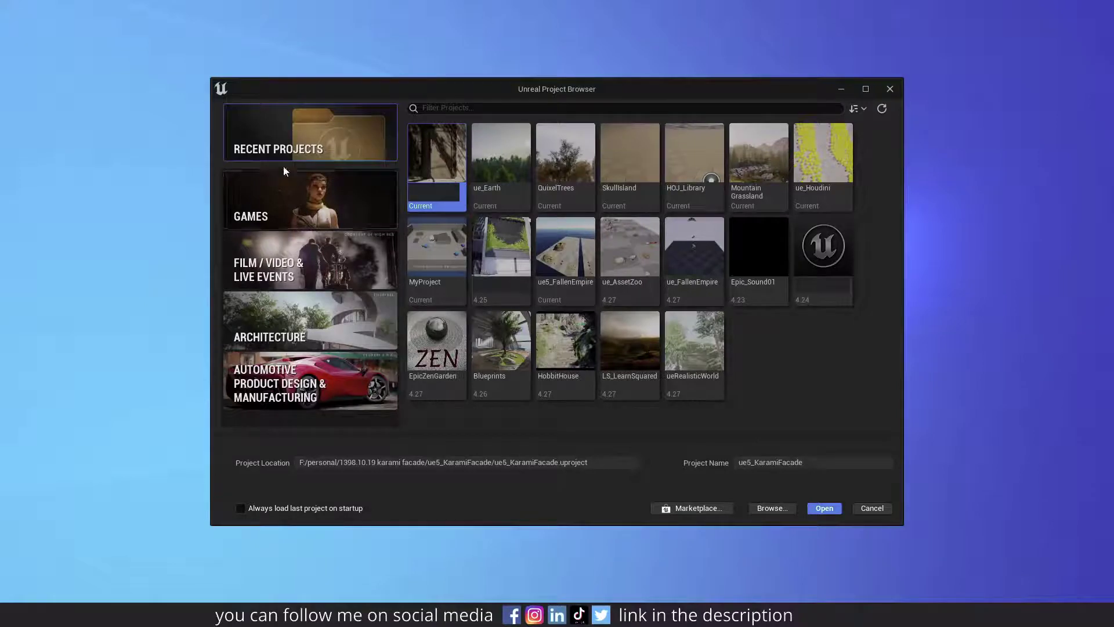
click(306, 204)
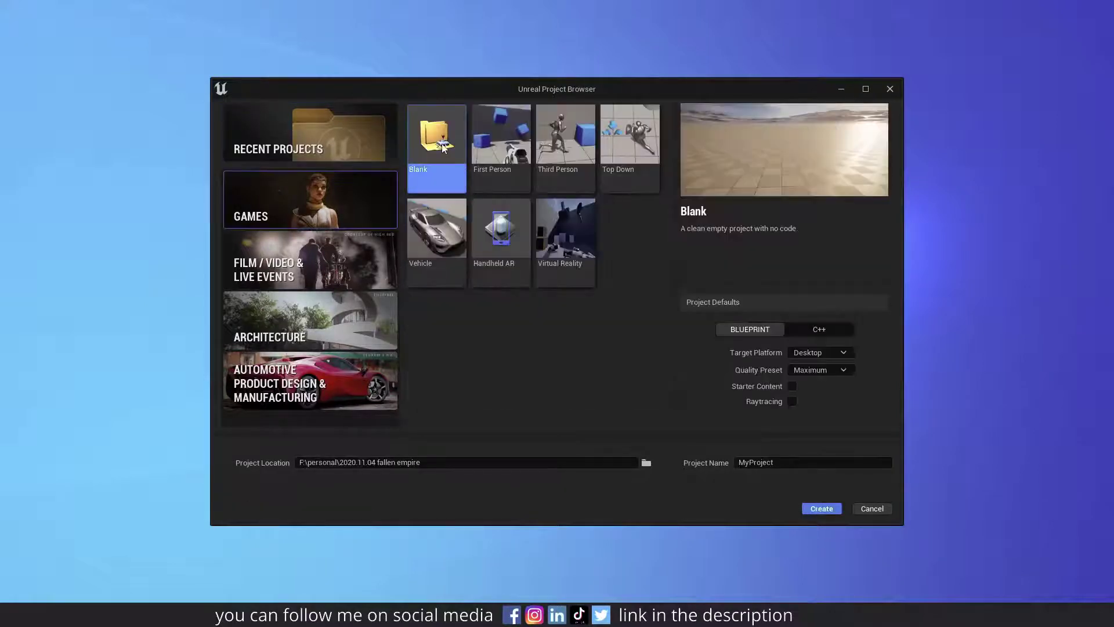
mouse_move(746, 375)
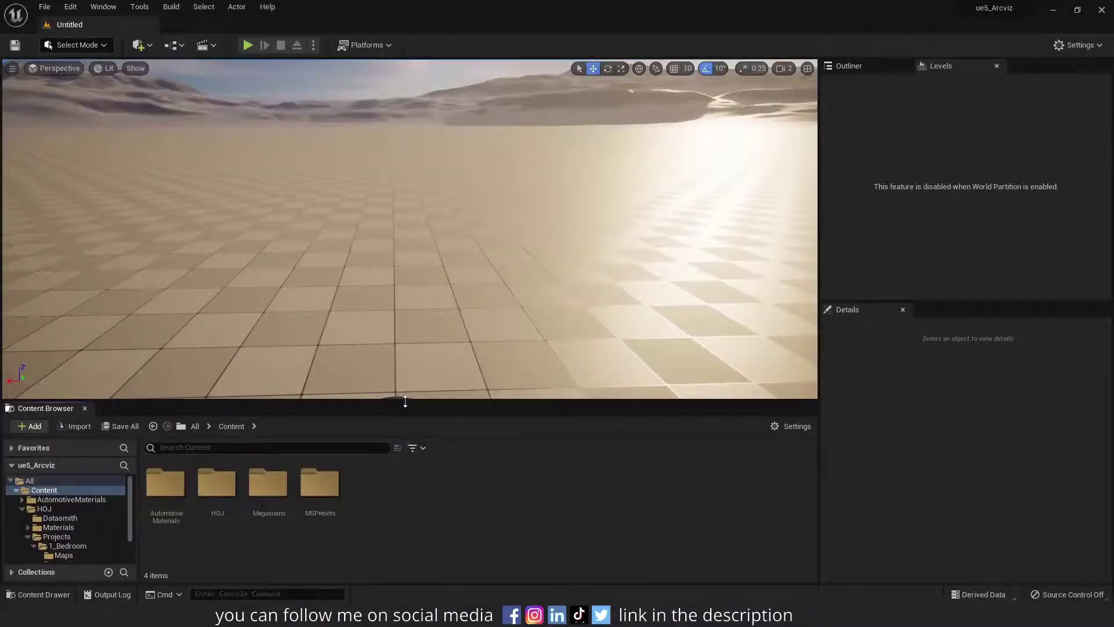
Enlarge the asset listing and create a Structure folder in HOJ/Projects/1_Bedroom/Meshes
drag(407, 399, 407, 272)
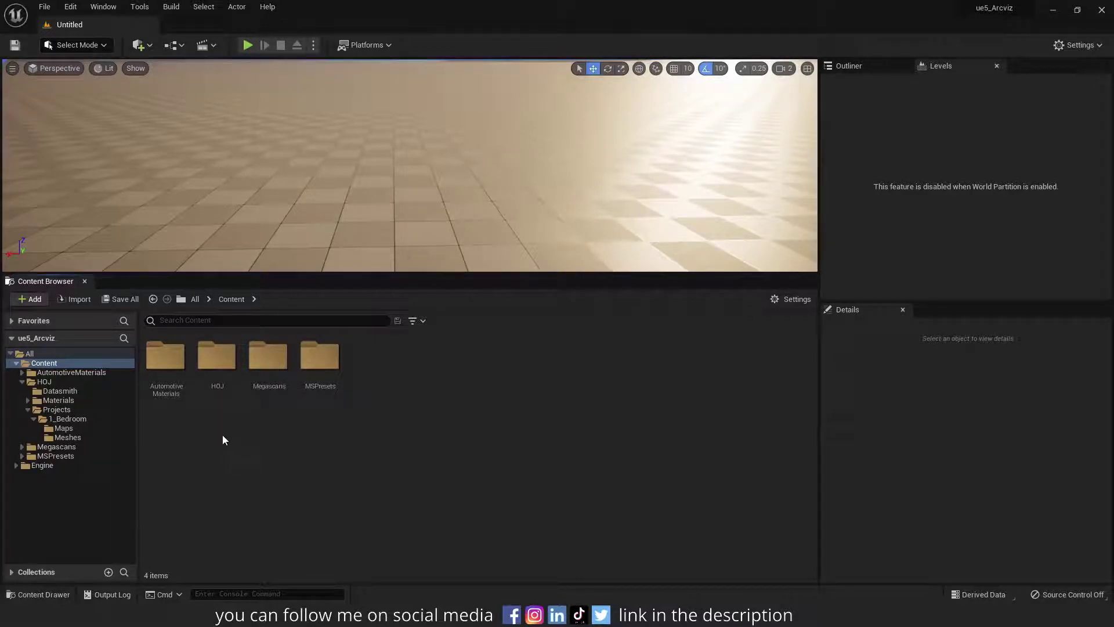
click(216, 372)
double_click(216, 372)
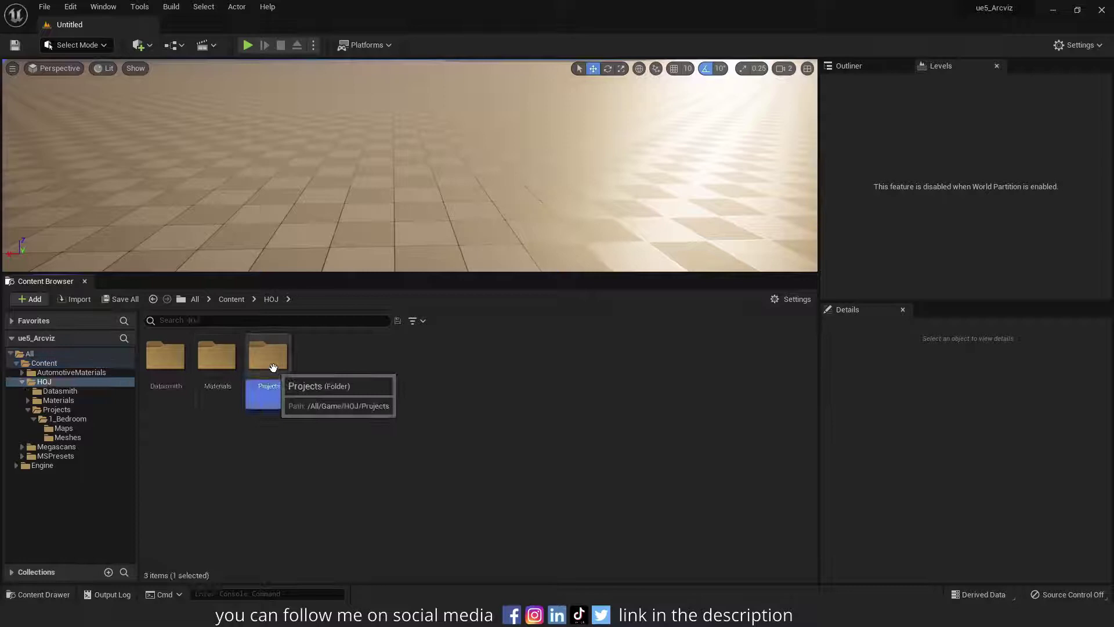
double_click(267, 366)
double_click(166, 366)
double_click(226, 377)
right_click(217, 418)
click(264, 251)
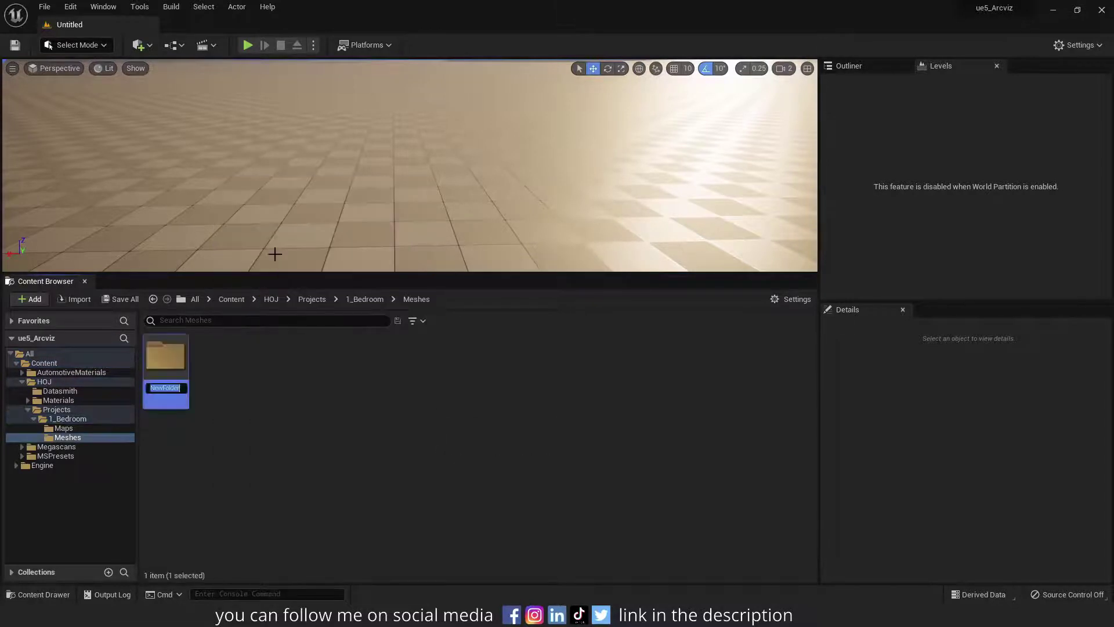
text(Structure)
key(Return)
key(Return)
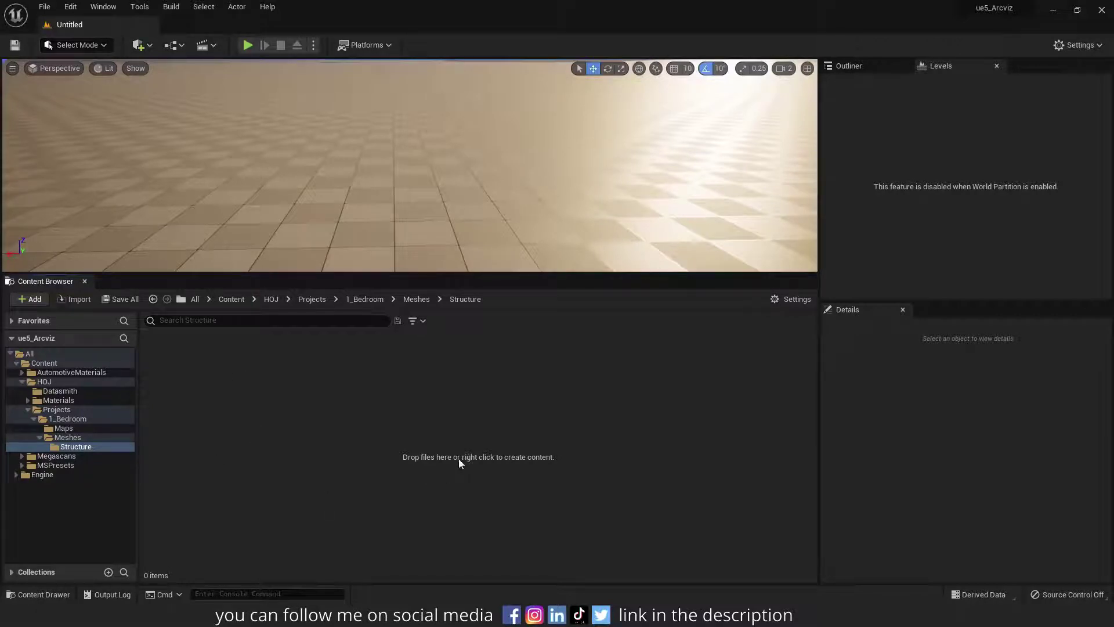
Bring up the add-content context menu inside the empty Structure folder
right_click(286, 426)
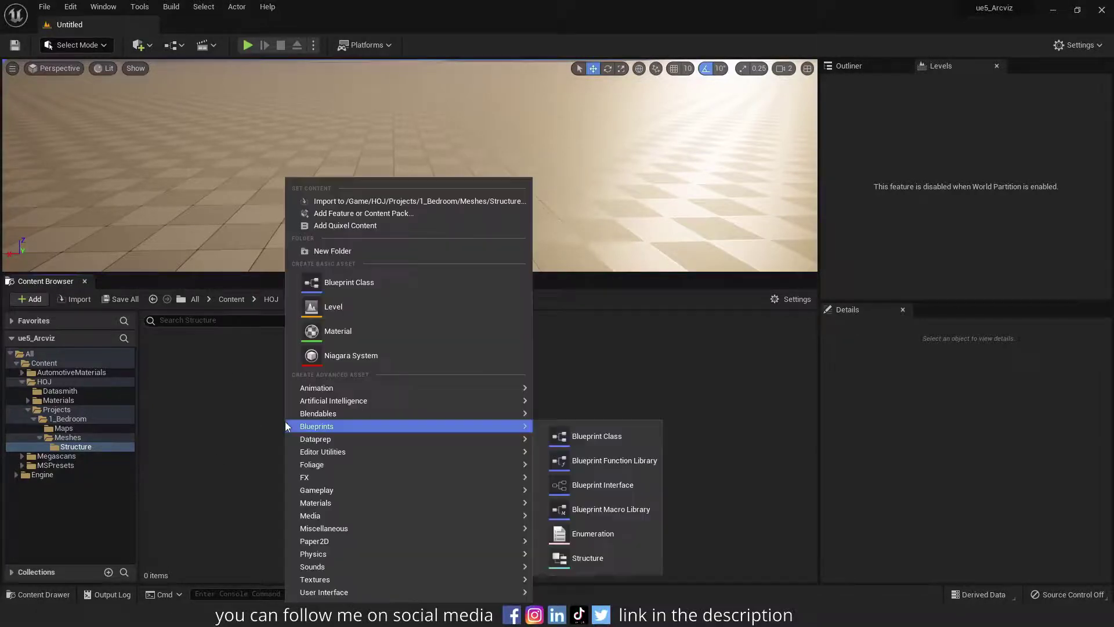
click(355, 200)
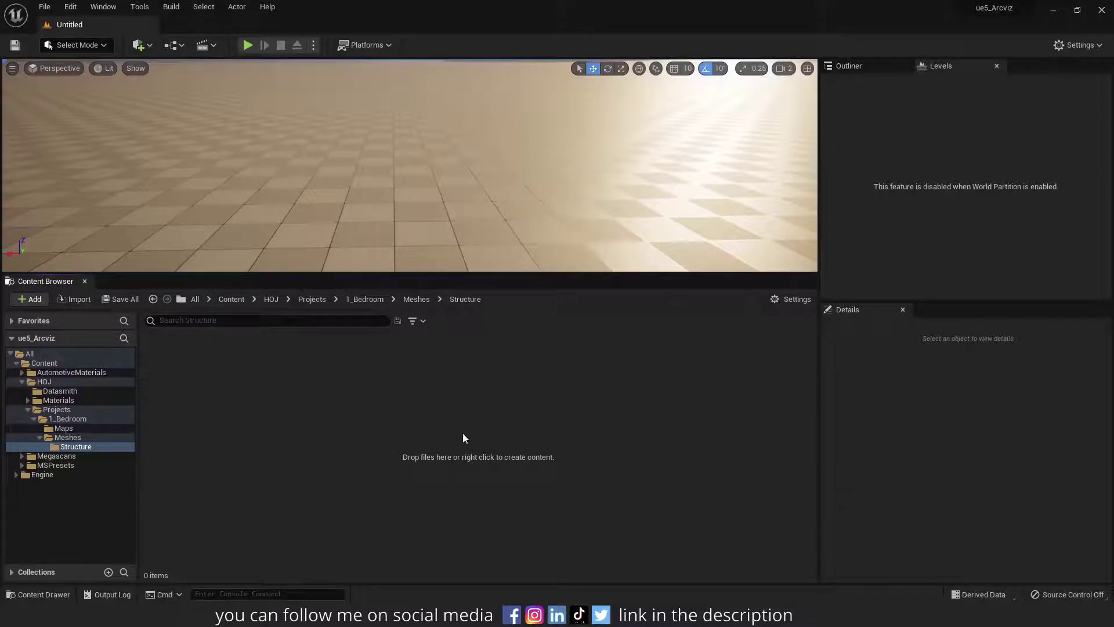
right_click(346, 440)
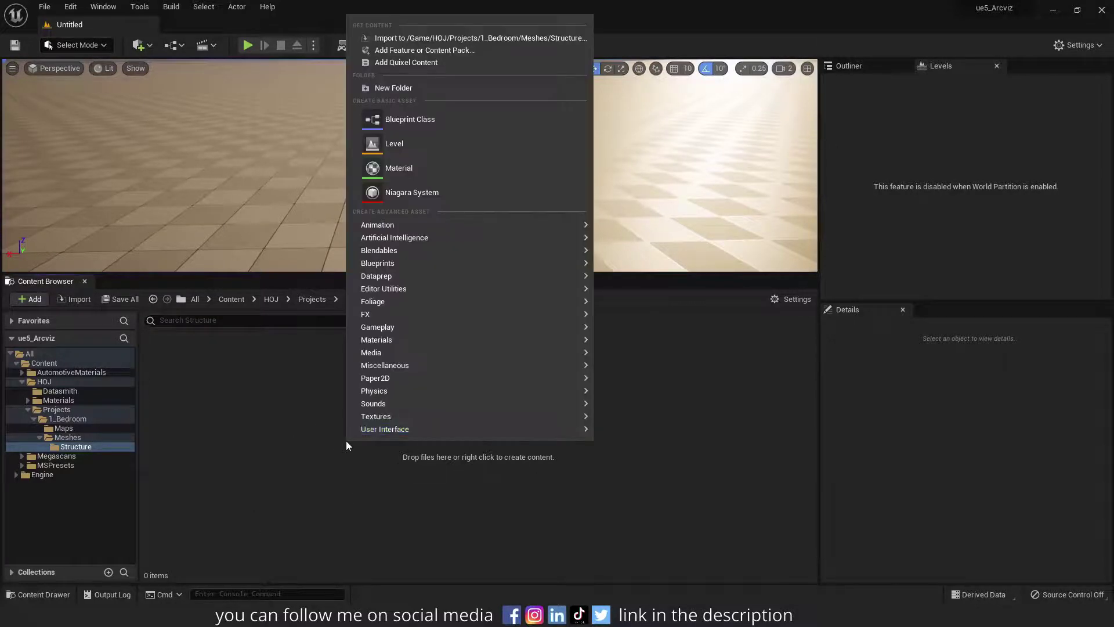
Open all SM_ FBX mesh files from E:\_Exports\2022.09.08 for import into /Game Structure
click(406, 39)
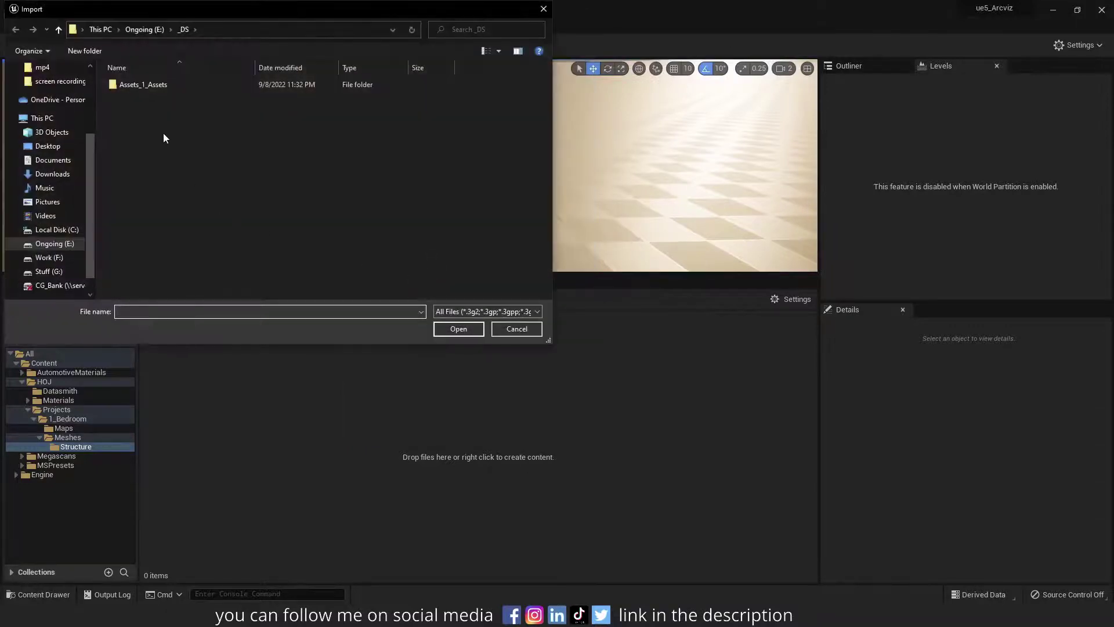
click(55, 243)
double_click(136, 110)
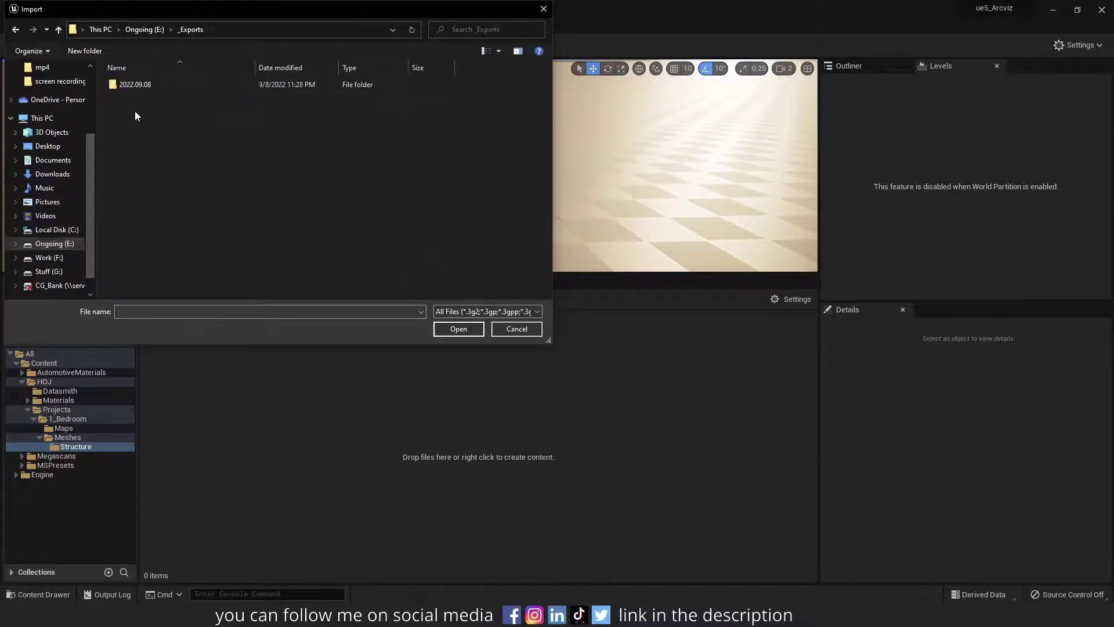
double_click(137, 85)
click(162, 132)
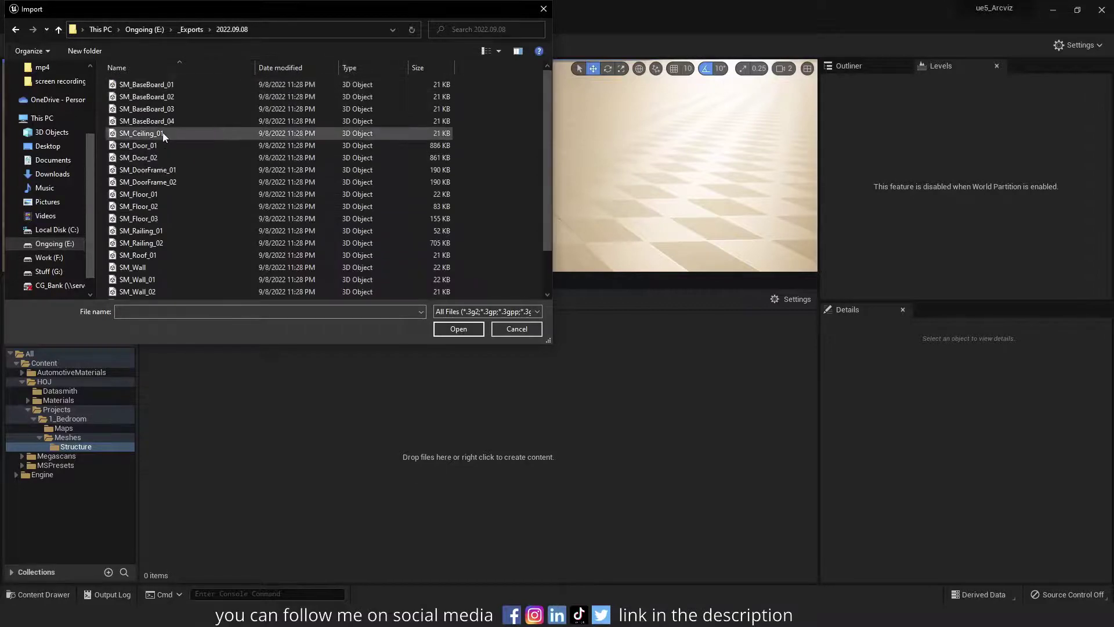
key(ctrl+a)
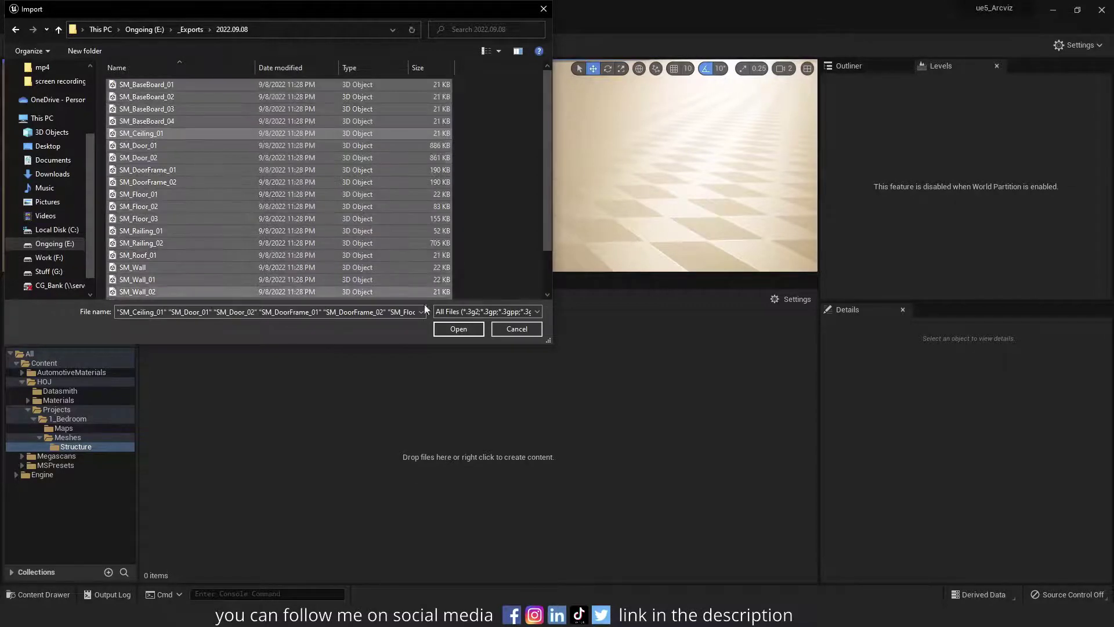
click(459, 329)
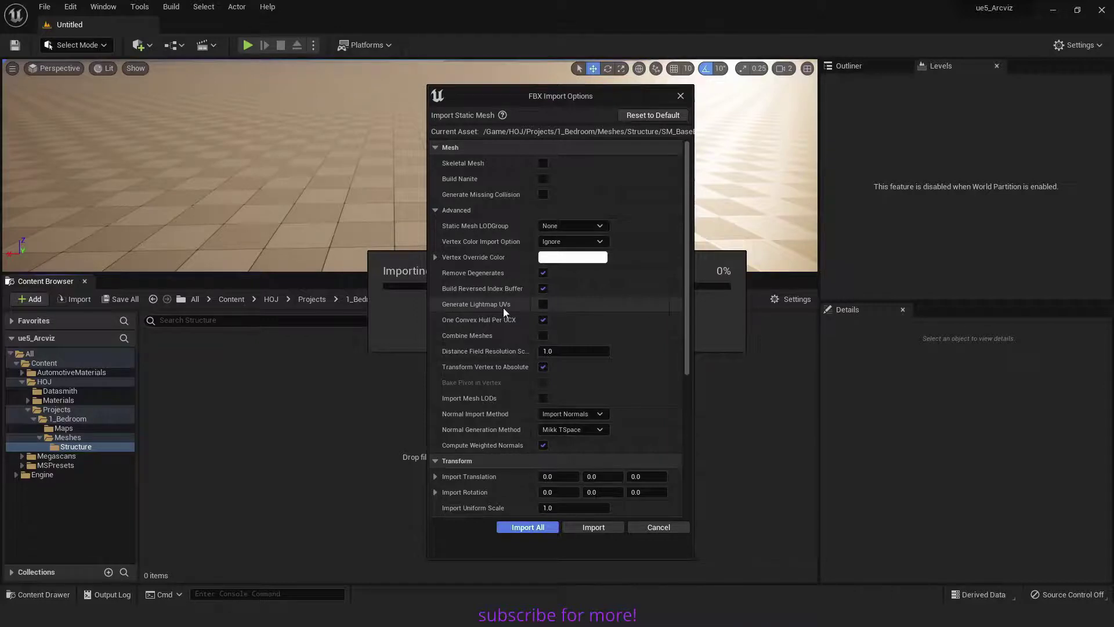
Enable One Convex Hull Per UCX and import all meshes with the same settings
click(542, 319)
drag(688, 324, 626, 437)
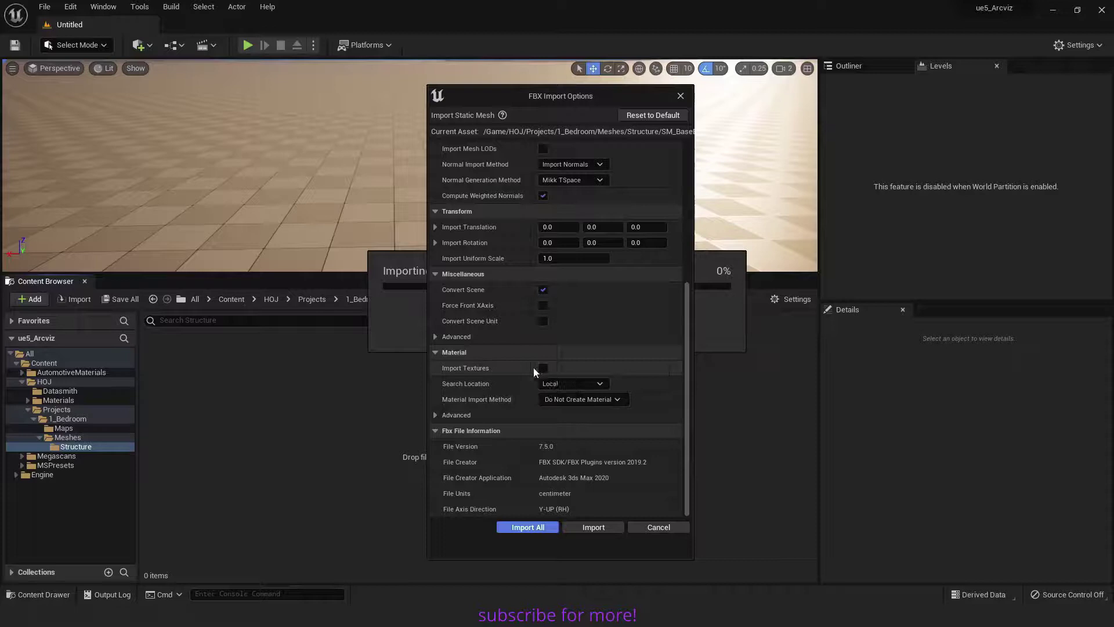
click(539, 528)
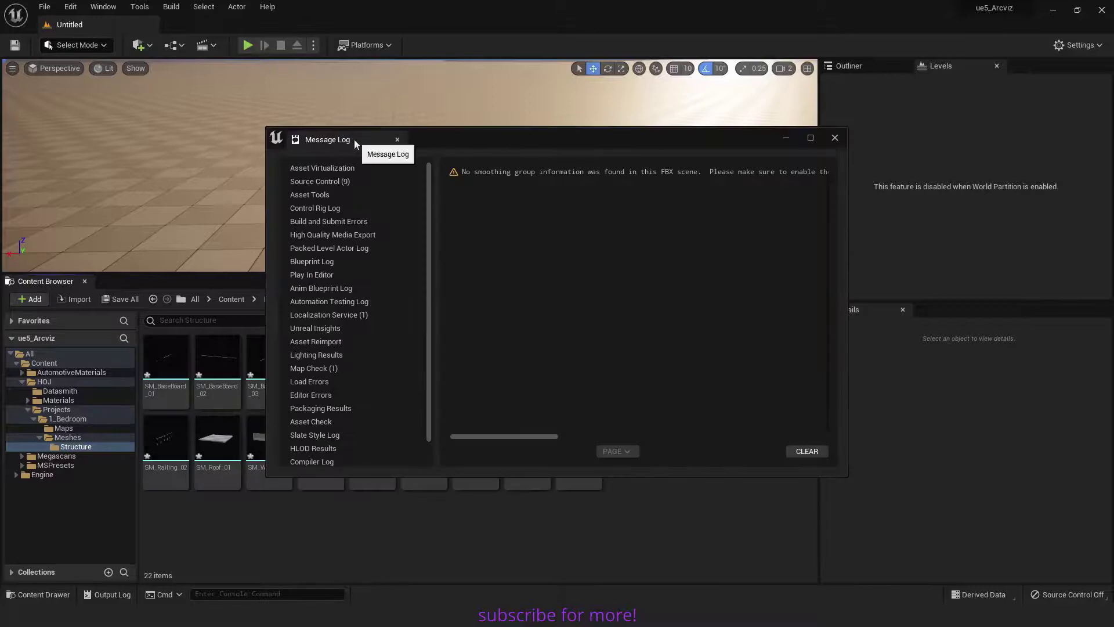
Close the Message Log, check the 22 imported assets, and enlarge the level viewport
click(397, 140)
click(333, 404)
key(ctrl+a)
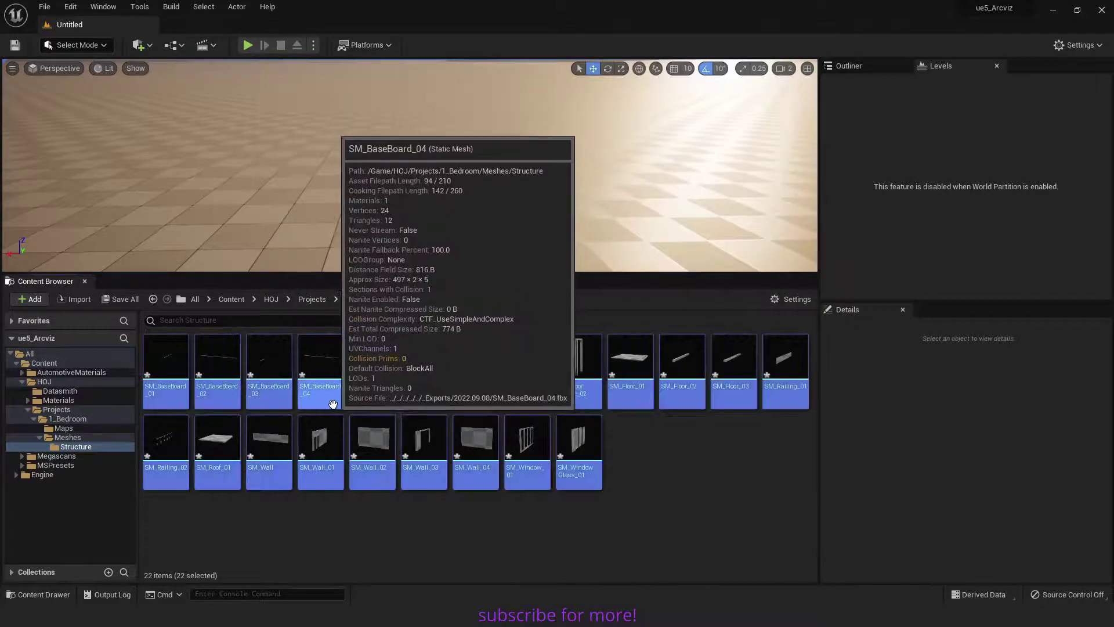
click(380, 505)
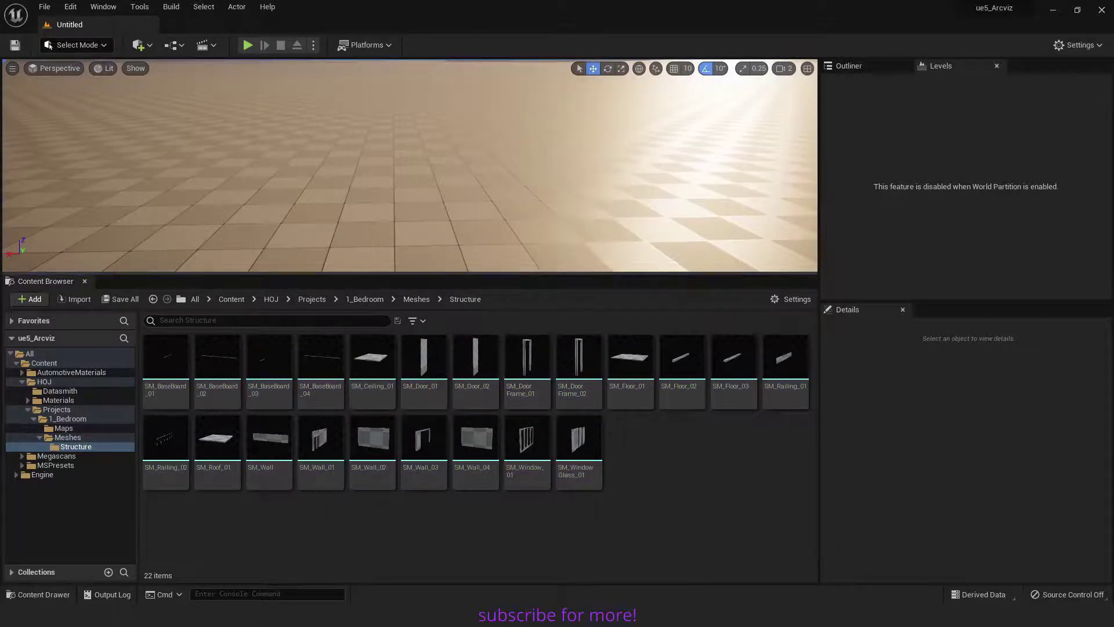
drag(495, 270, 509, 378)
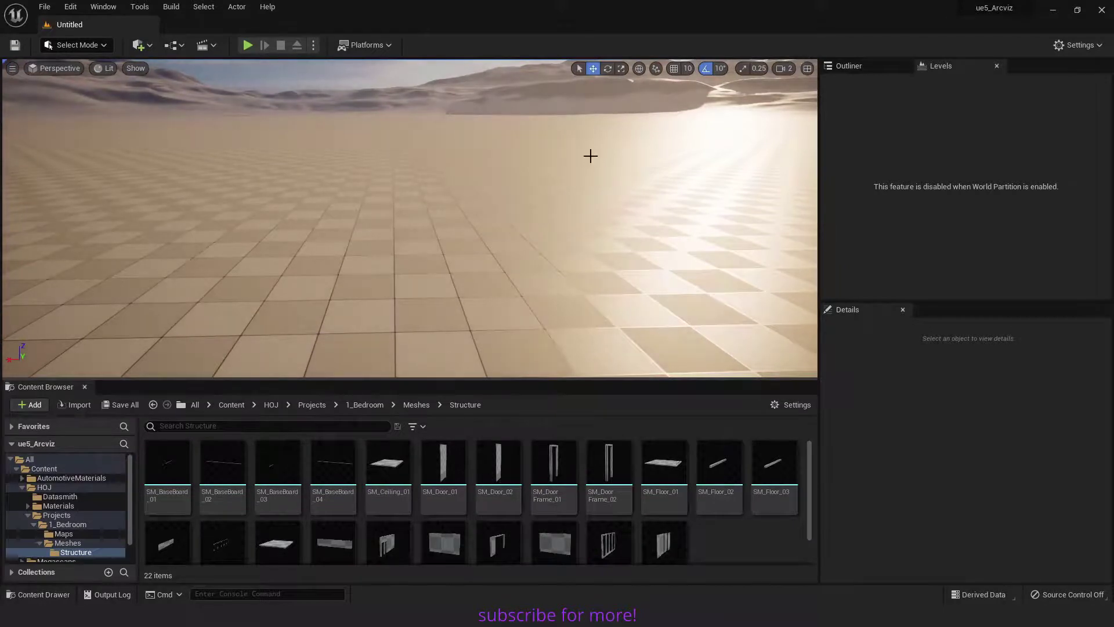
click(1074, 44)
click(1039, 104)
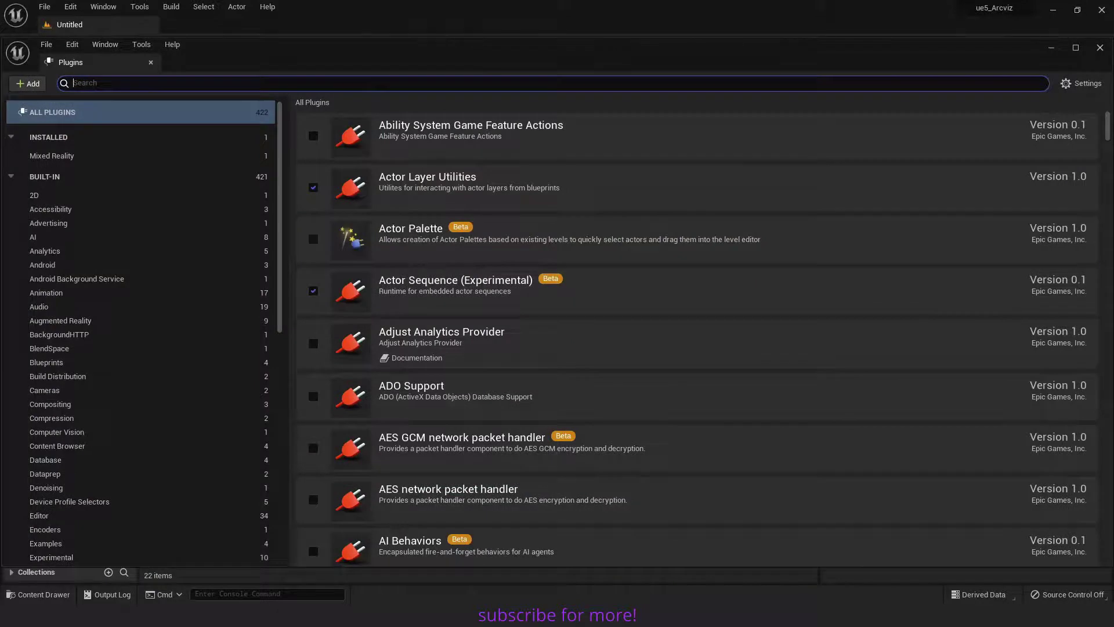
text(datasmith)
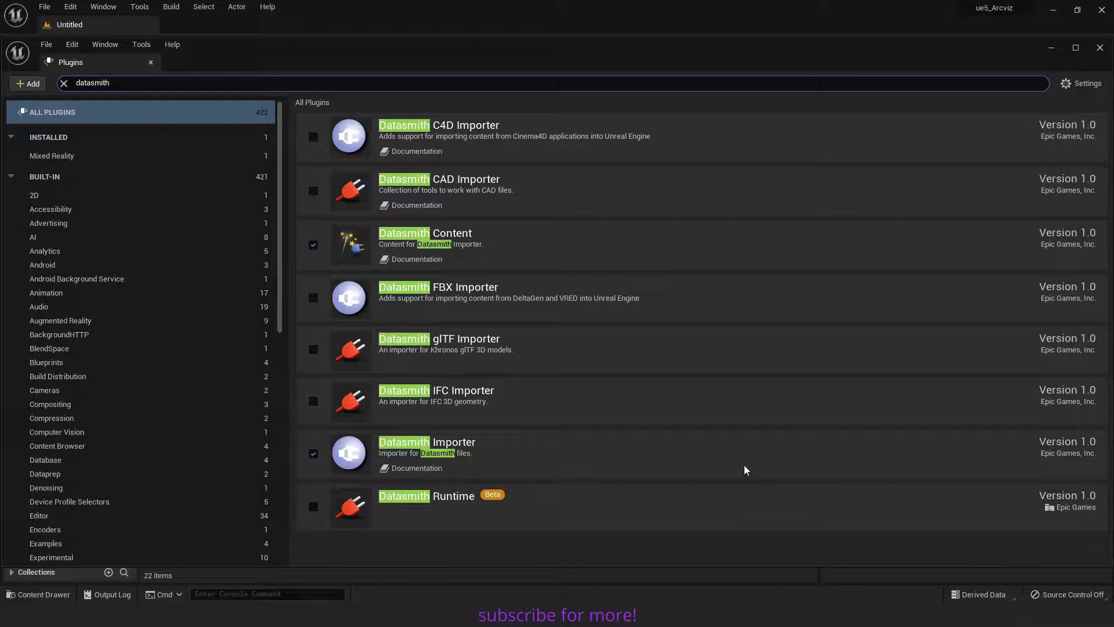
click(107, 62)
click(151, 62)
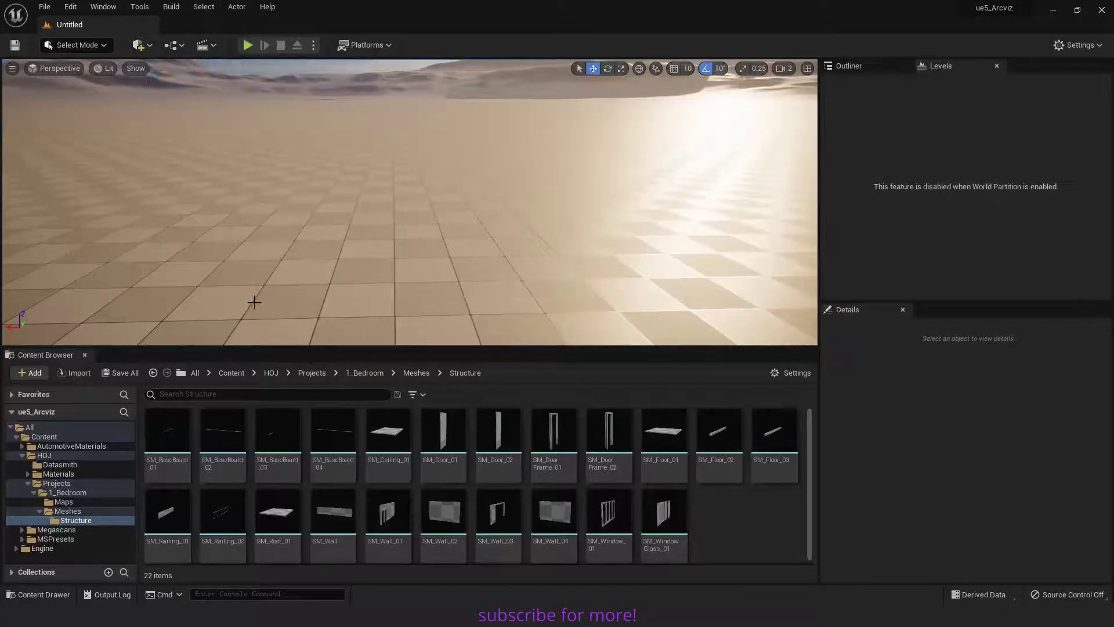
Start a Datasmith File Import of E:\_DS\Assets_1.udatasmith from Quick Add
click(149, 47)
mouse_move(215, 119)
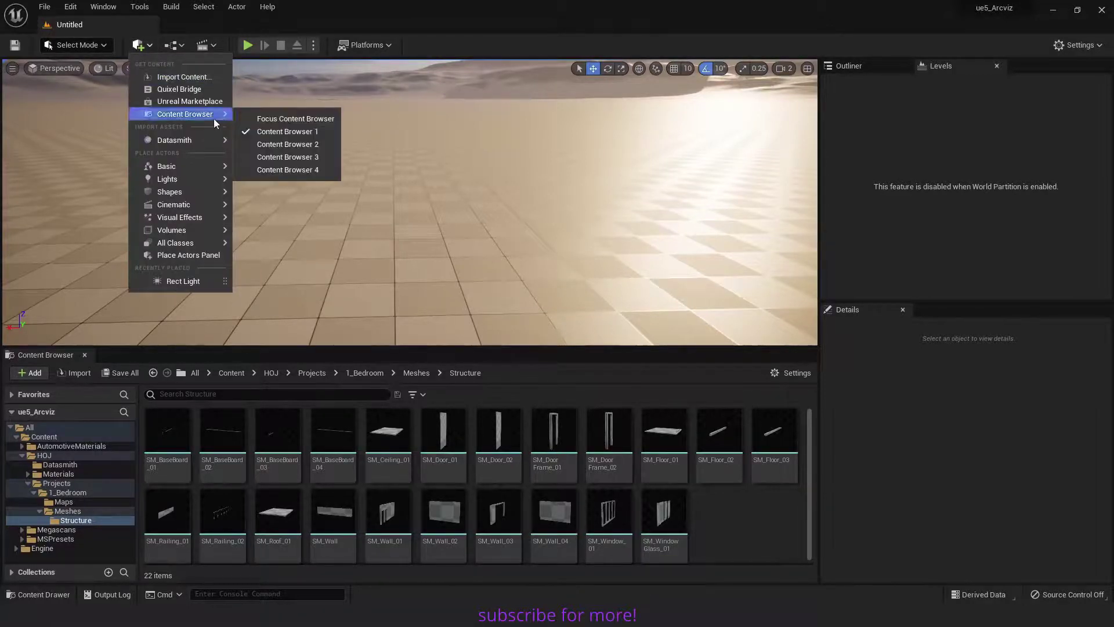
mouse_move(200, 137)
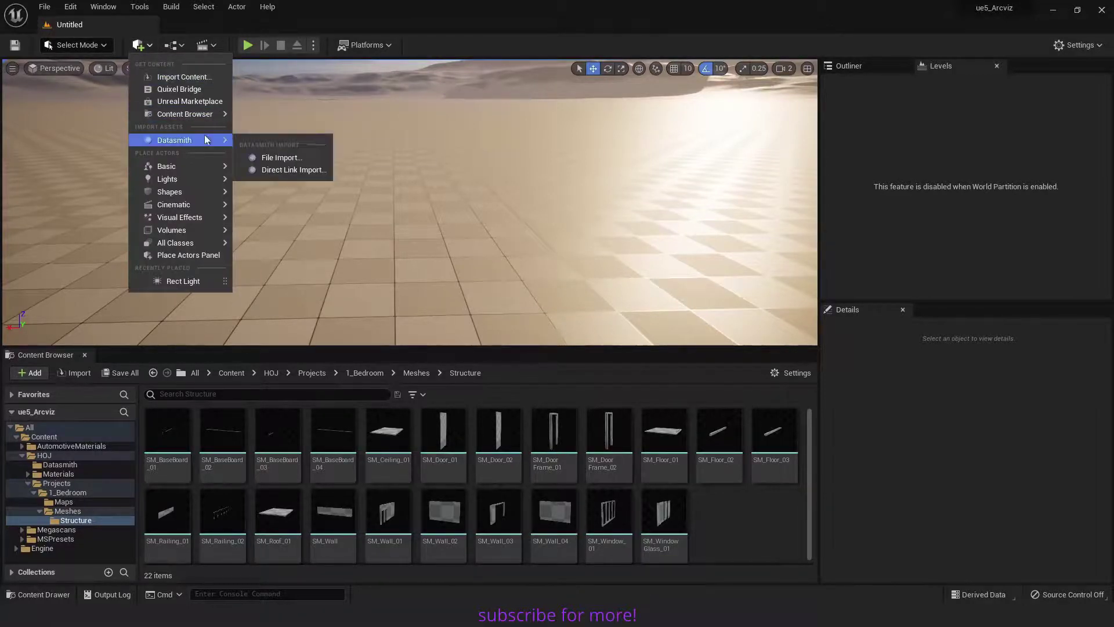
click(269, 159)
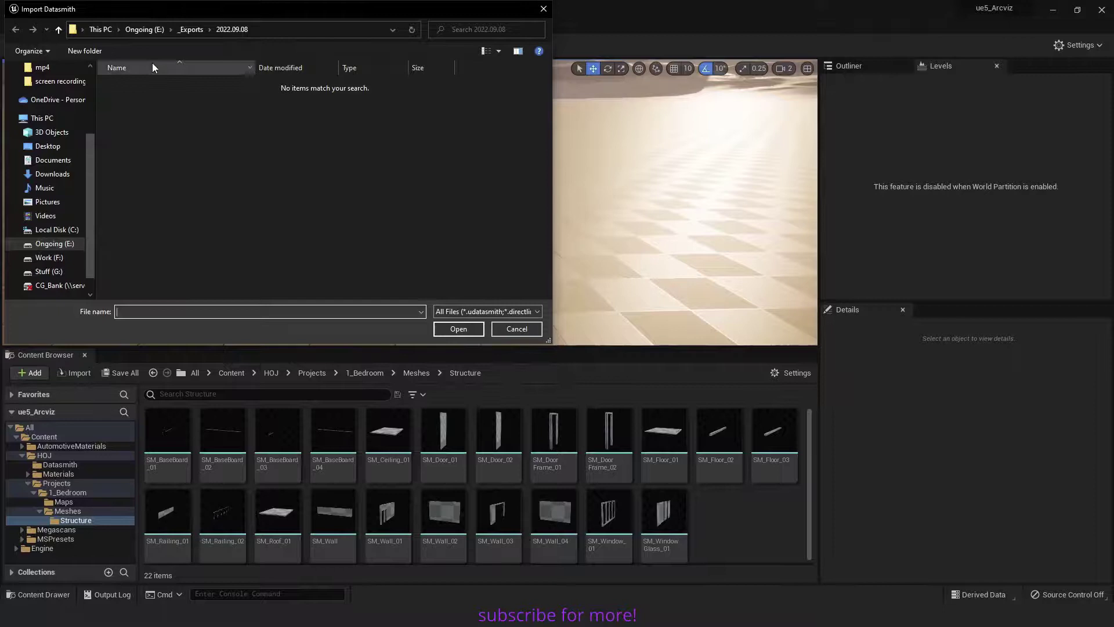
click(142, 29)
double_click(137, 99)
click(138, 101)
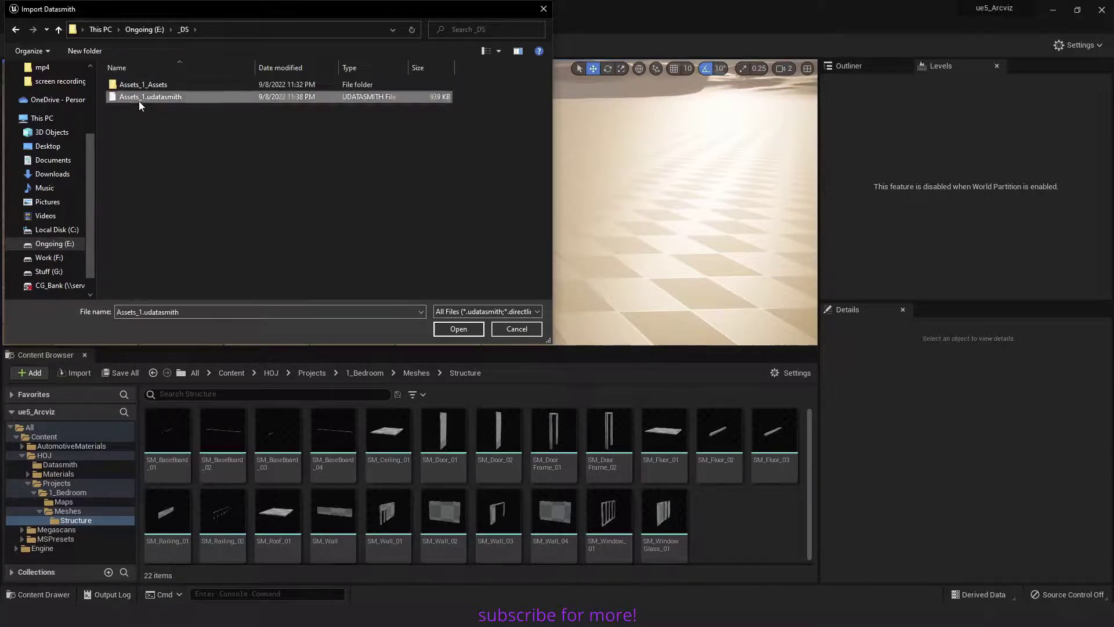
double_click(139, 102)
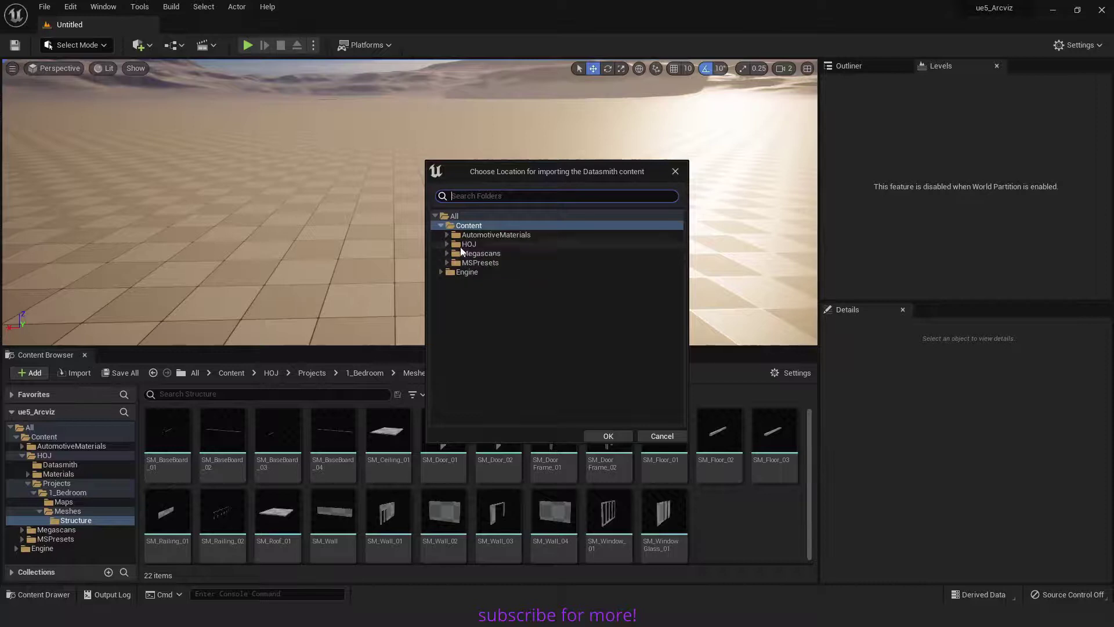
Choose Content/HOJ/Datasmith as the import location
click(459, 244)
double_click(459, 246)
click(460, 253)
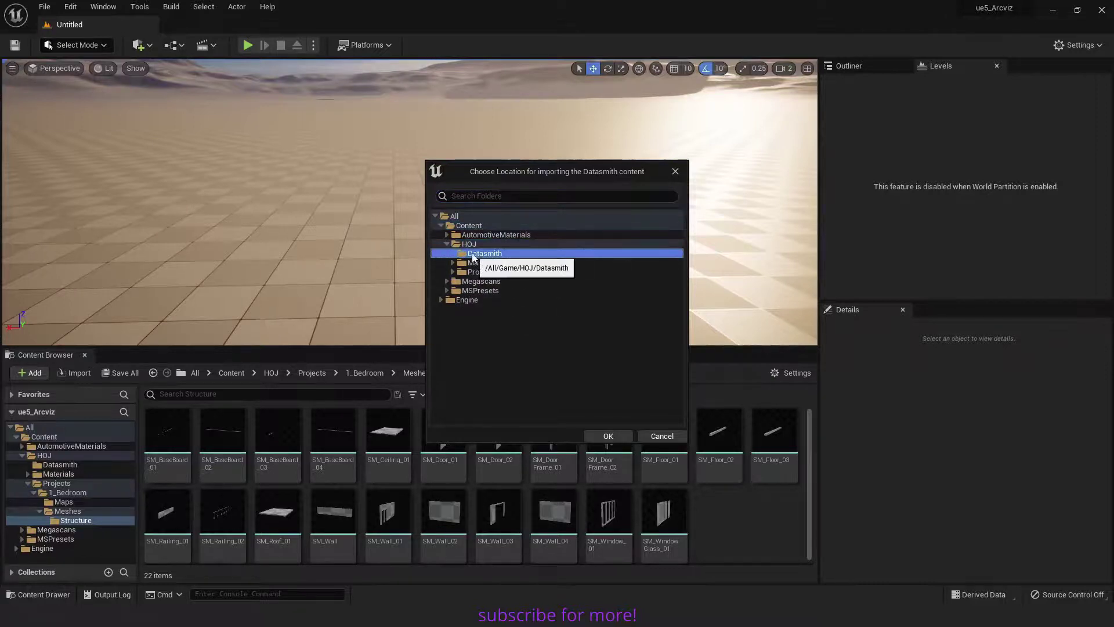
Confirm HOJ/Datasmith and import Assets_1 with Geometry and Materials & Textures checked
click(608, 436)
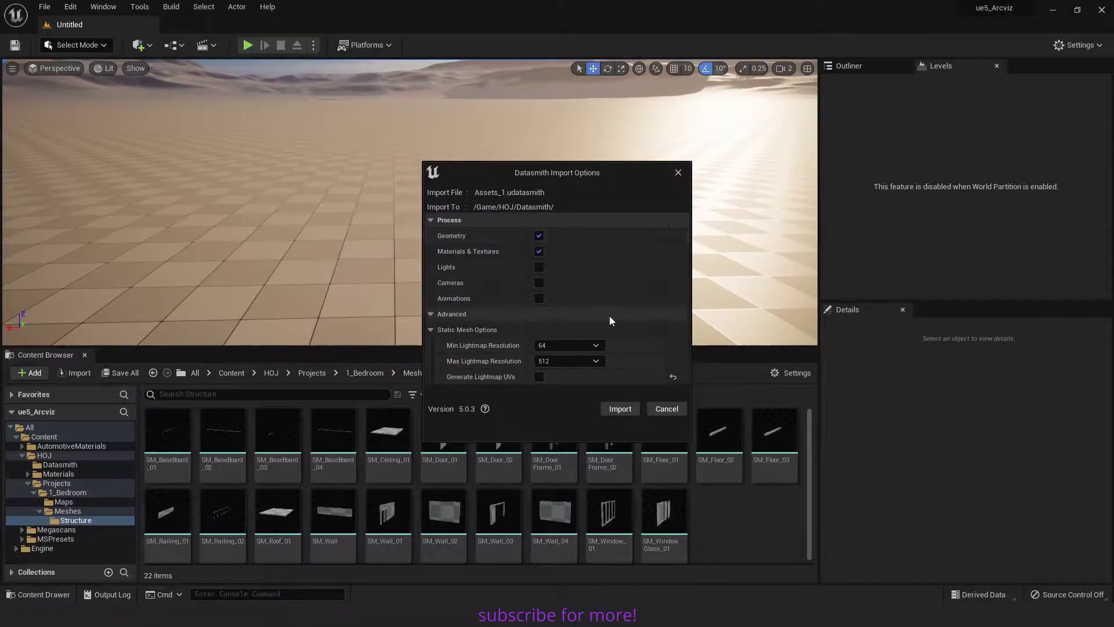
scroll(644, 284, down, 2)
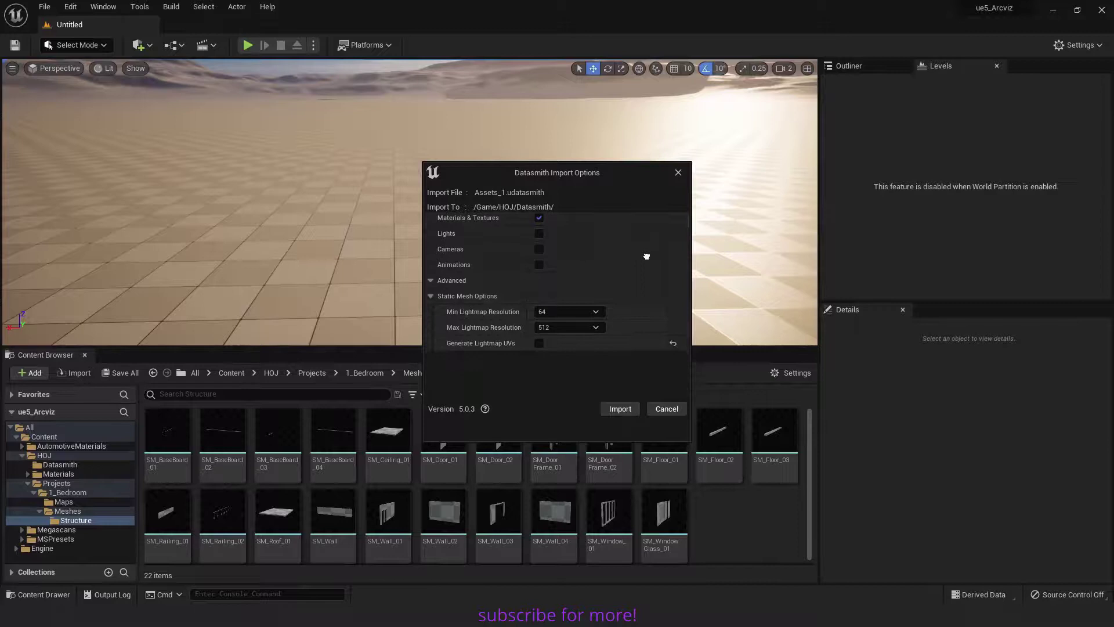
scroll(638, 273, up, 2)
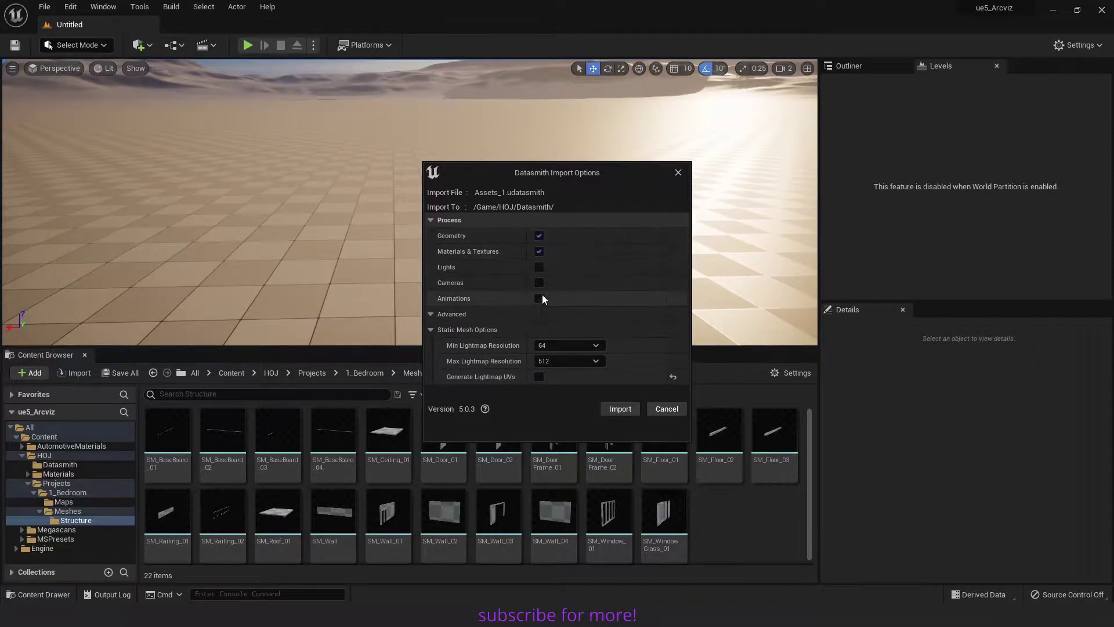
click(620, 408)
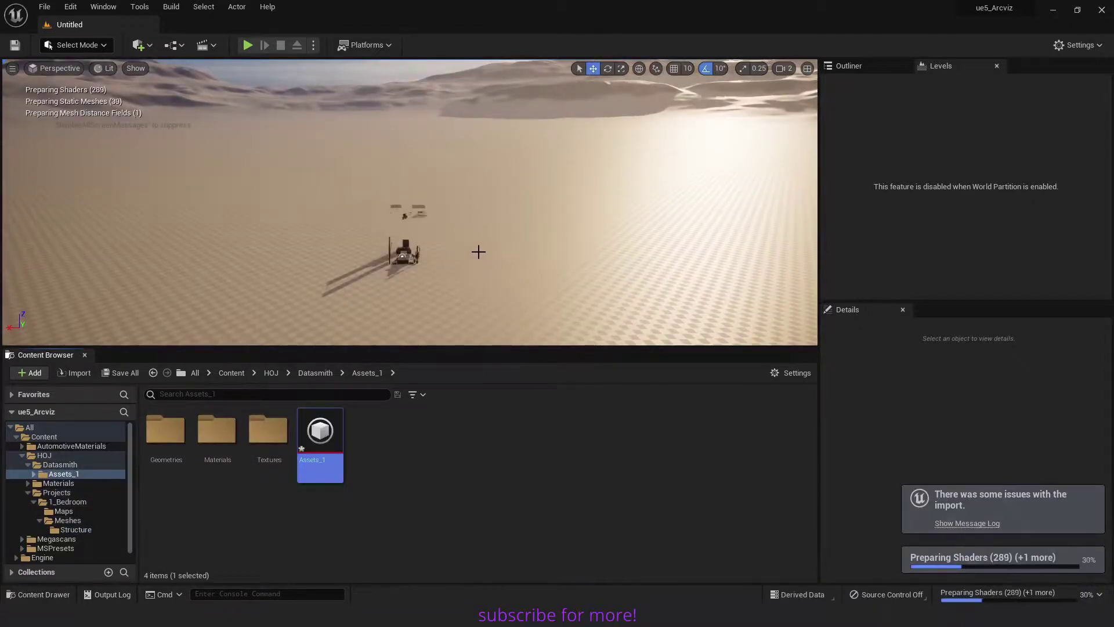
Select the Assets_1 furniture actors in the Outliner and delete them from the level
right_drag(478, 251, 456, 240)
click(848, 65)
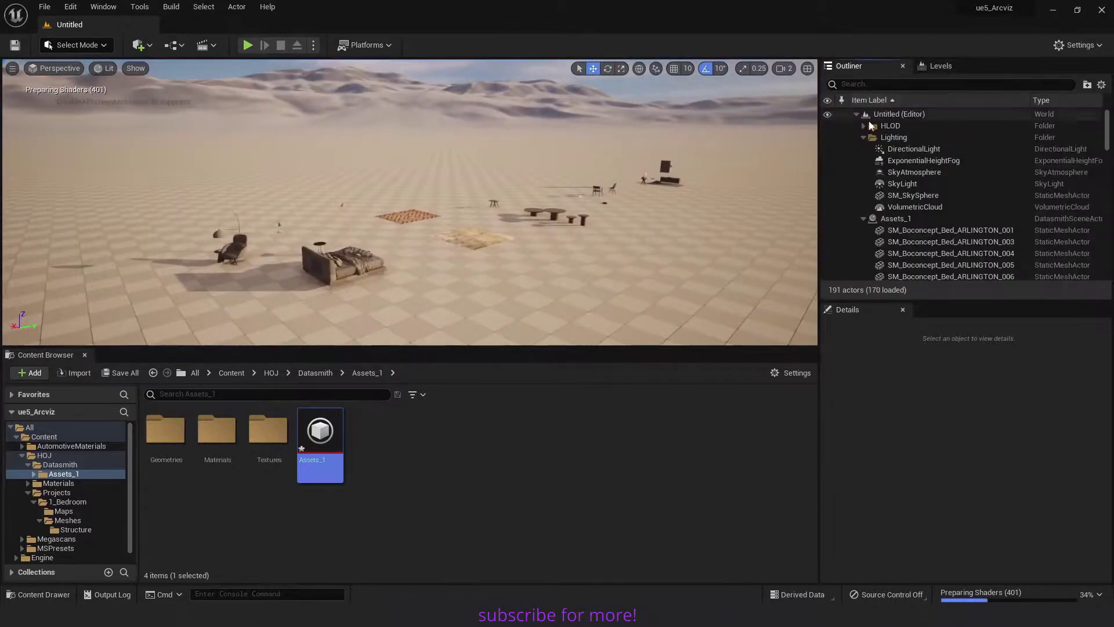
click(863, 137)
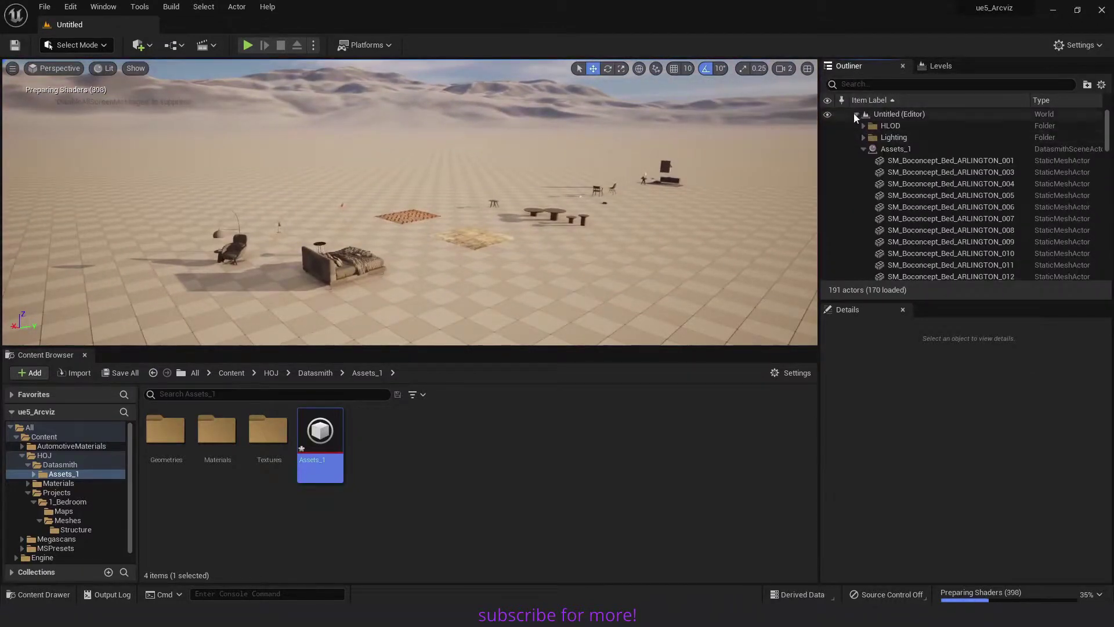
click(864, 148)
click(895, 148)
key(Delete)
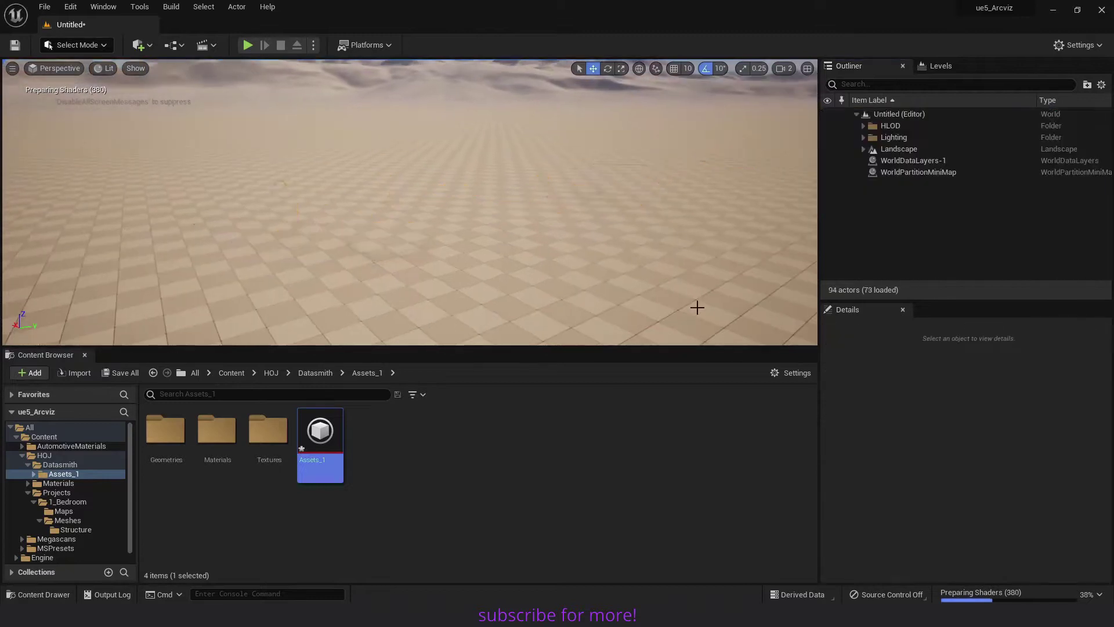